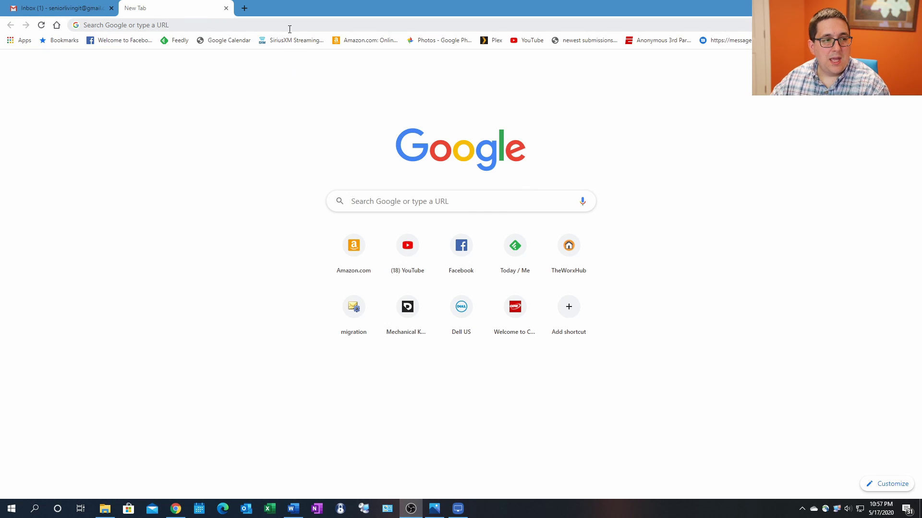
# Load the Zoom homepage at zoom.com in the new tab and browse the Solutions menu.
pyautogui.click(260, 26)
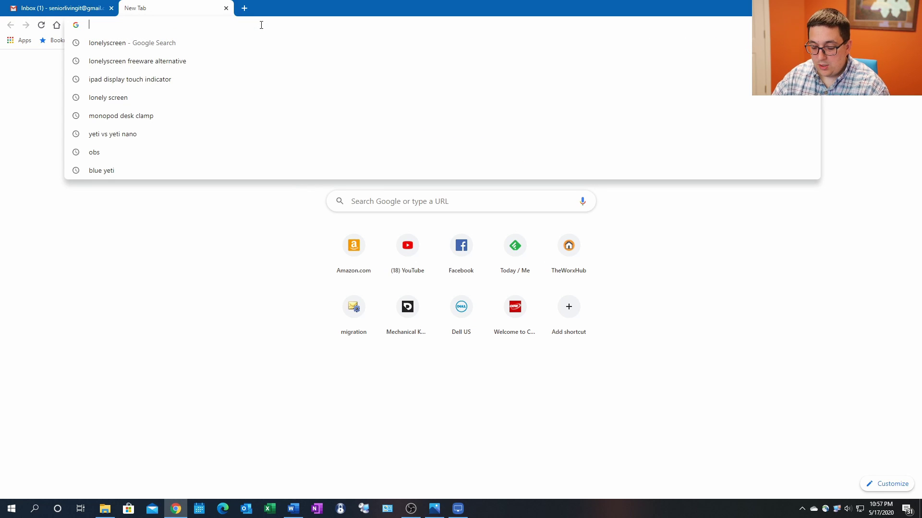
pyautogui.write('zoom.com')
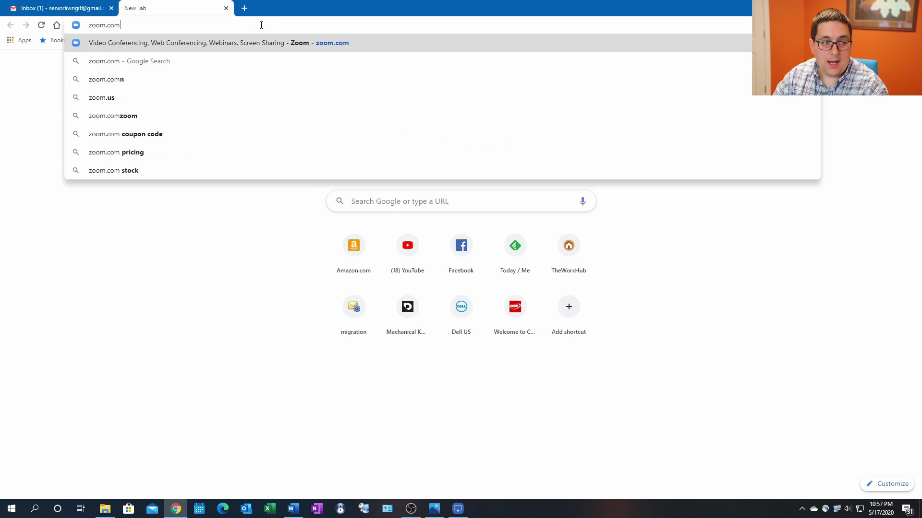
pyautogui.press('Return')
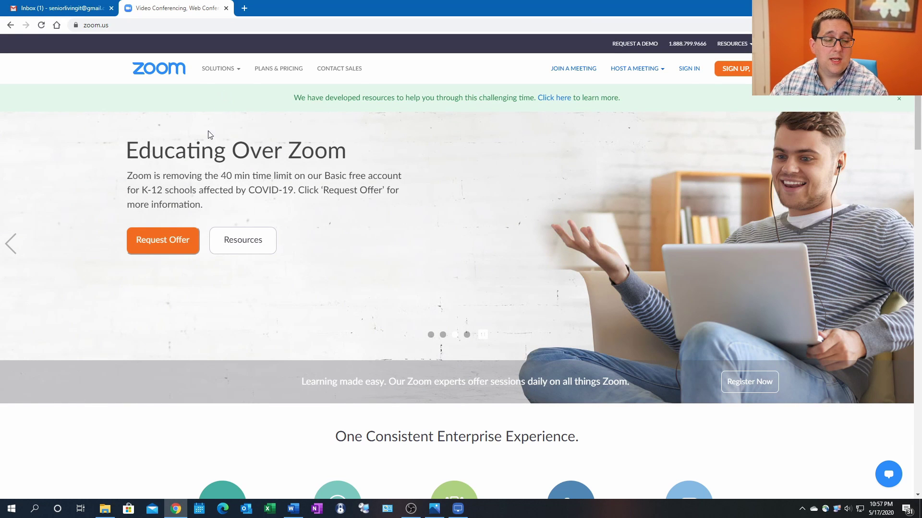
pyautogui.click(219, 68)
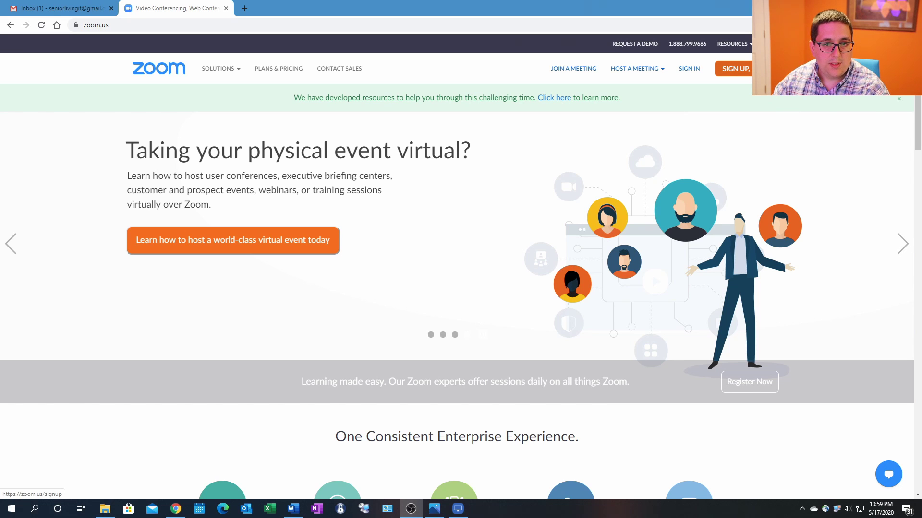
pyautogui.click(734, 69)
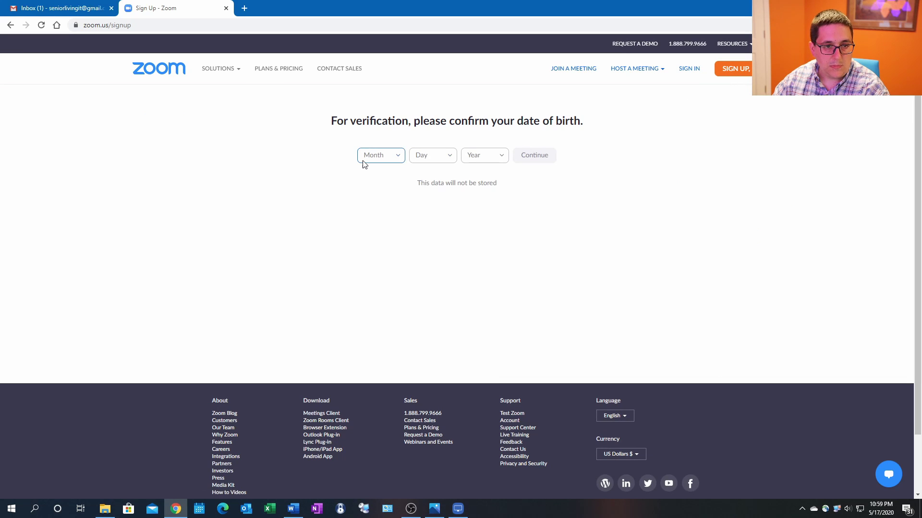
# Enter Jan 1, 1925 as the date of birth and confirm it.
pyautogui.click(388, 159)
pyautogui.click(376, 176)
pyautogui.click(454, 161)
pyautogui.click(435, 176)
pyautogui.click(490, 158)
pyautogui.scroll(-5, 479, 220)
pyautogui.scroll(-20, 479, 220)
pyautogui.scroll(8, 480, 220)
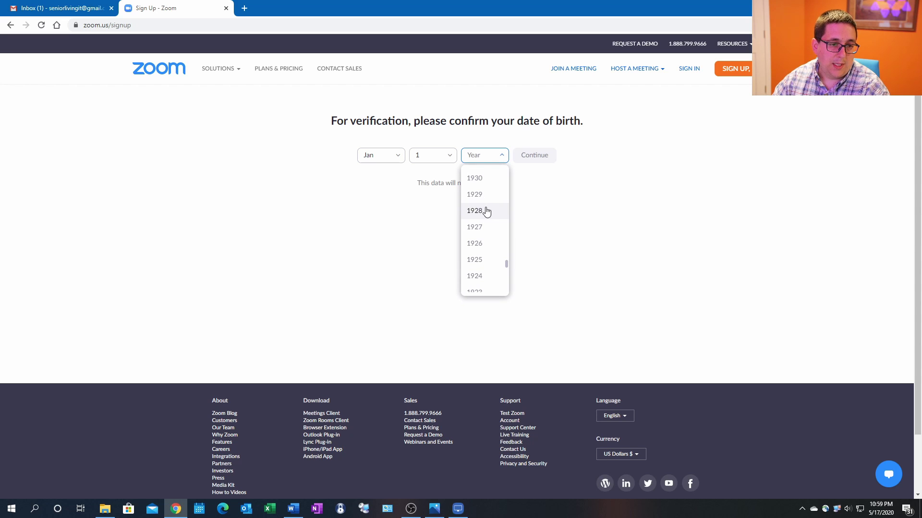
pyautogui.click(479, 260)
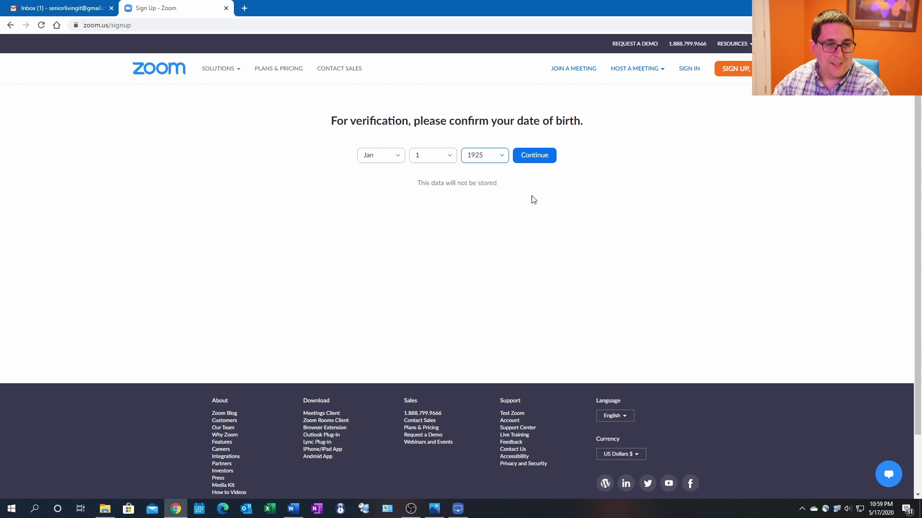
pyautogui.click(536, 156)
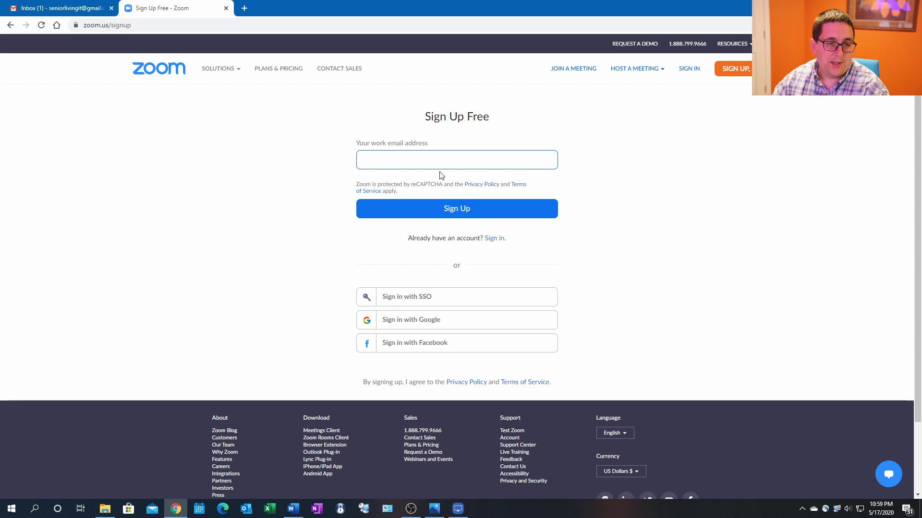
# Sign up with the Gmail address as the work email, then go to the Gmail tab.
pyautogui.click(396, 154)
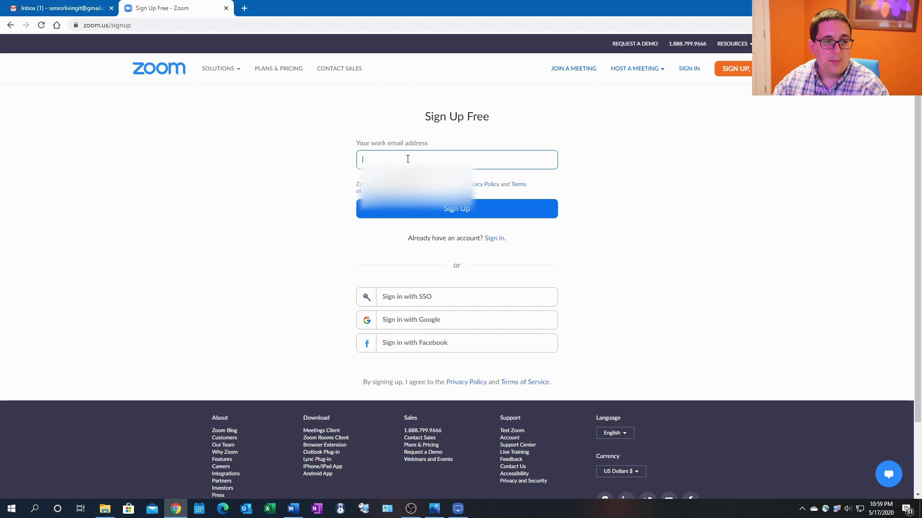
pyautogui.click(408, 159)
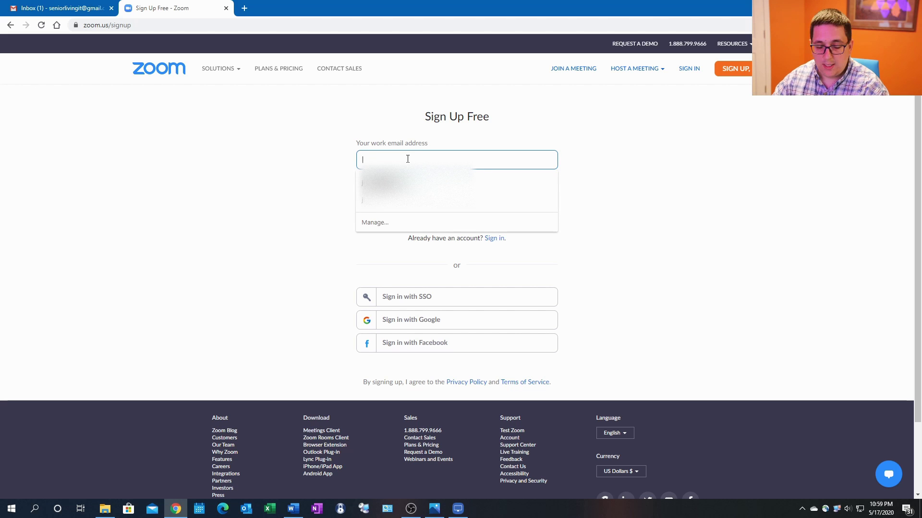
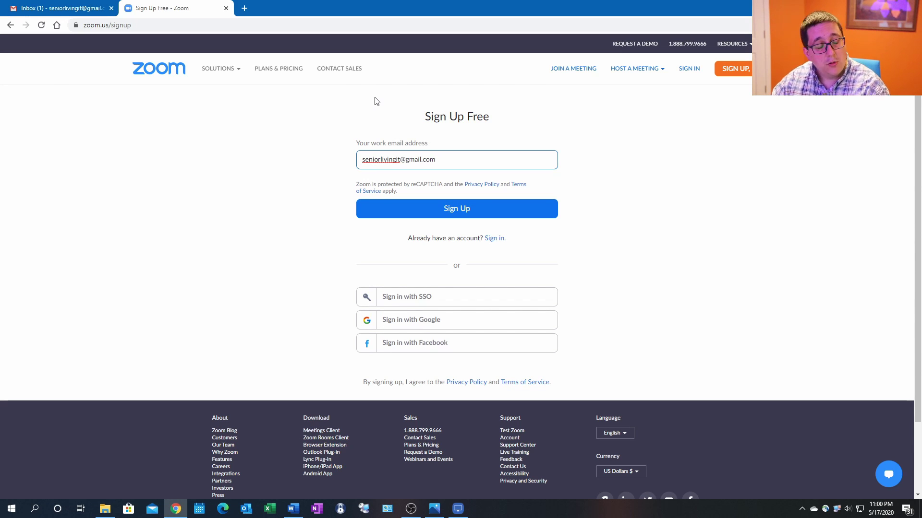
pyautogui.click(435, 209)
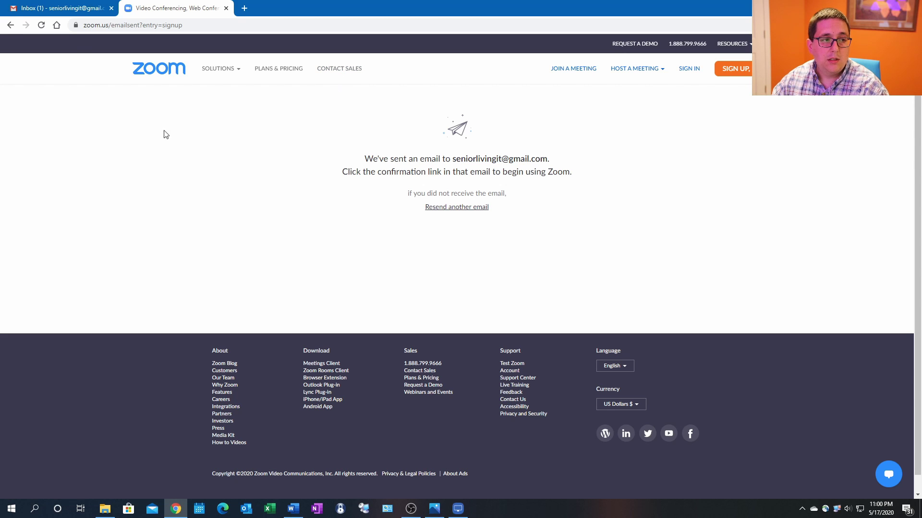
pyautogui.click(81, 8)
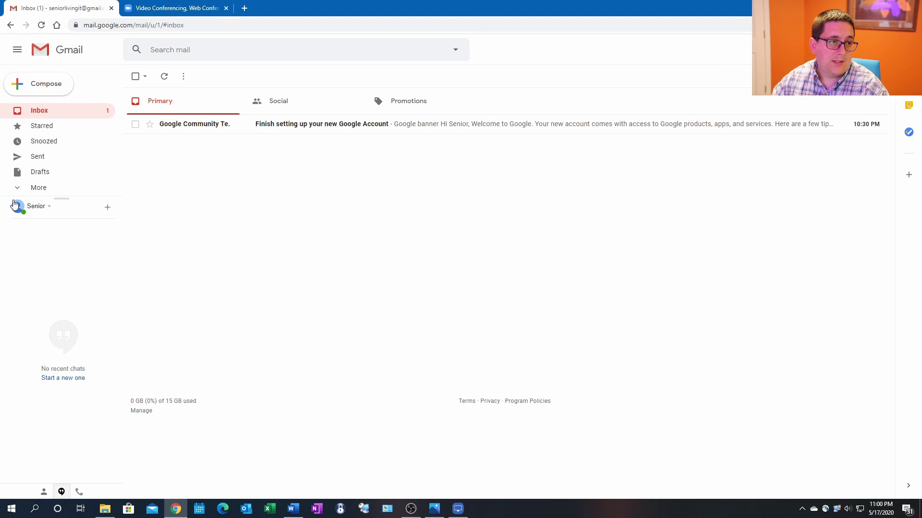
# Refresh the inbox, open Zoom's activation email and follow its Activate Account link.
pyautogui.click(42, 25)
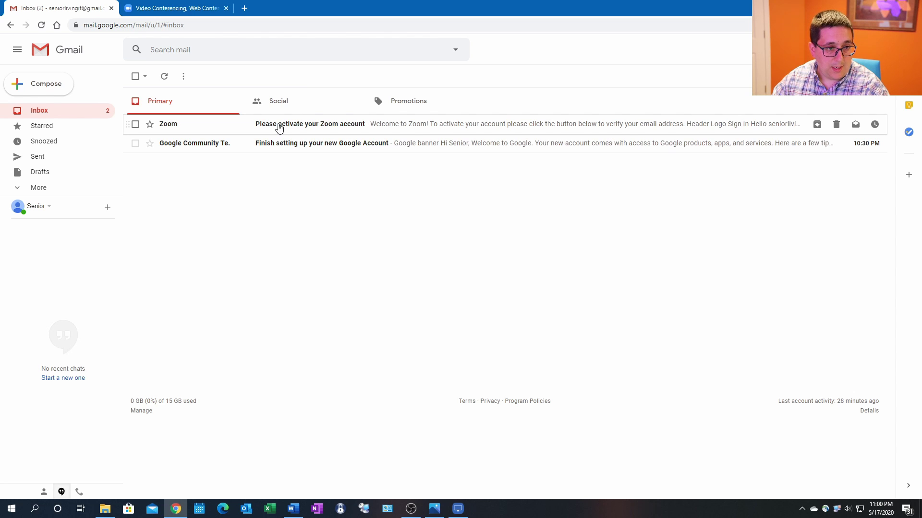
pyautogui.click(279, 128)
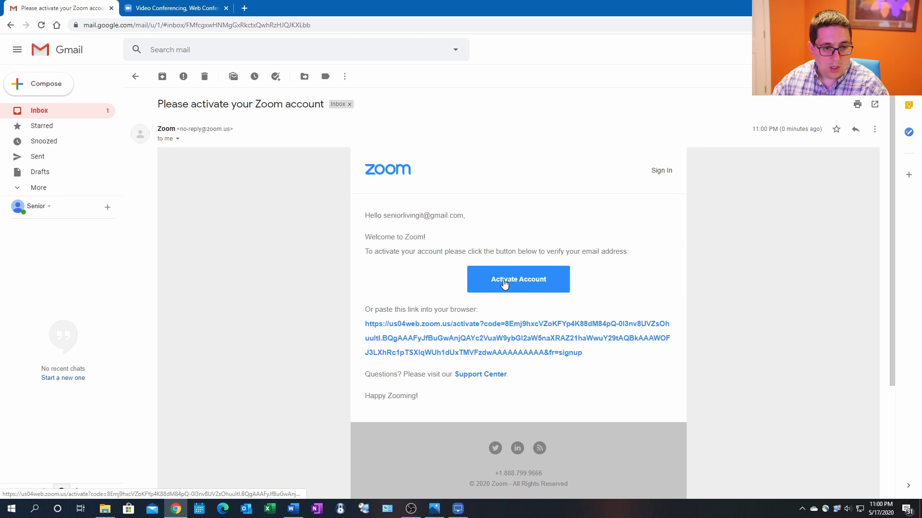
pyautogui.click(515, 283)
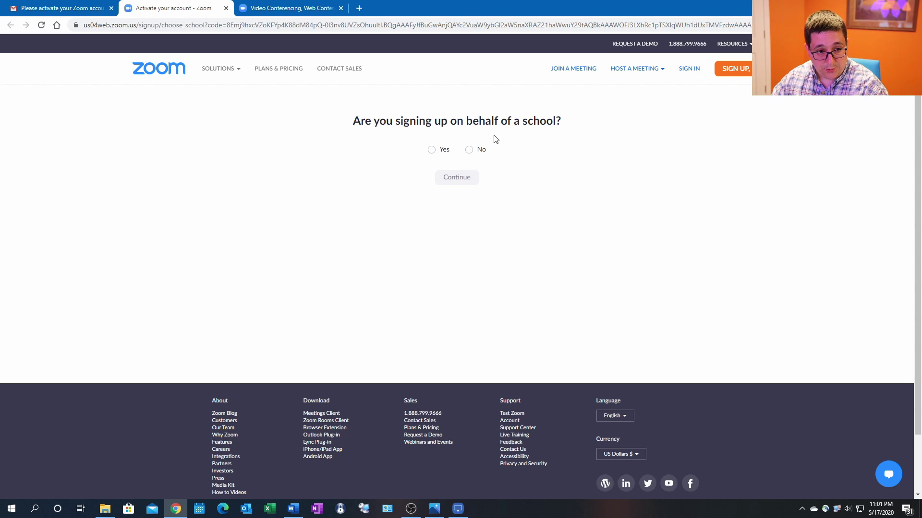
# Answer No to signing up for a school and continue to the Welcome to Zoom form.
pyautogui.click(471, 150)
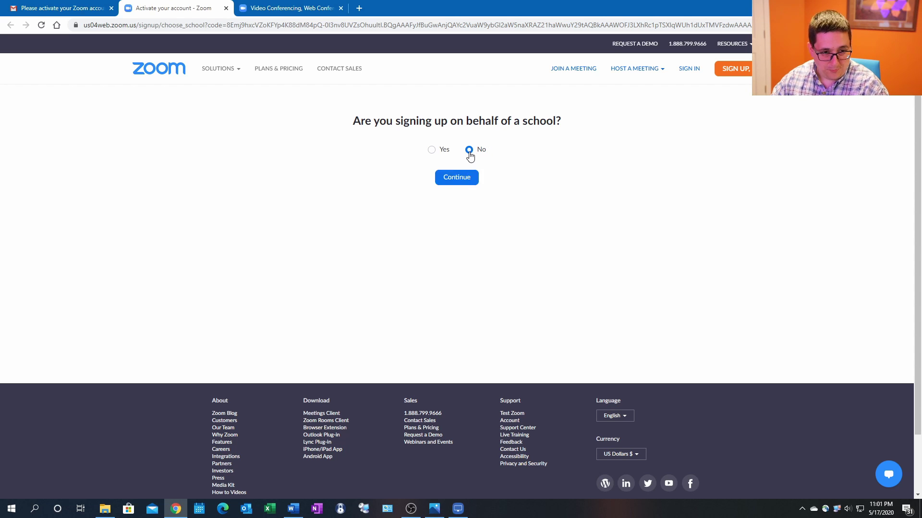
pyautogui.click(464, 178)
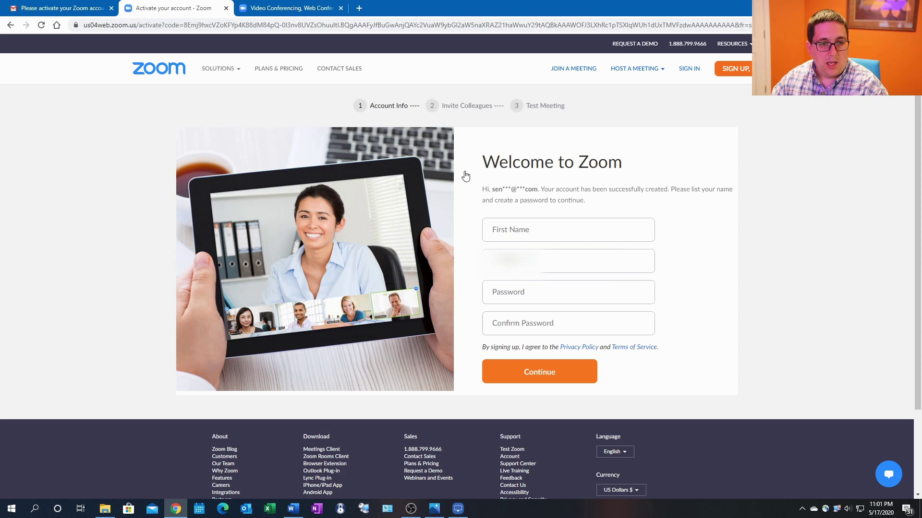
pyautogui.click(519, 233)
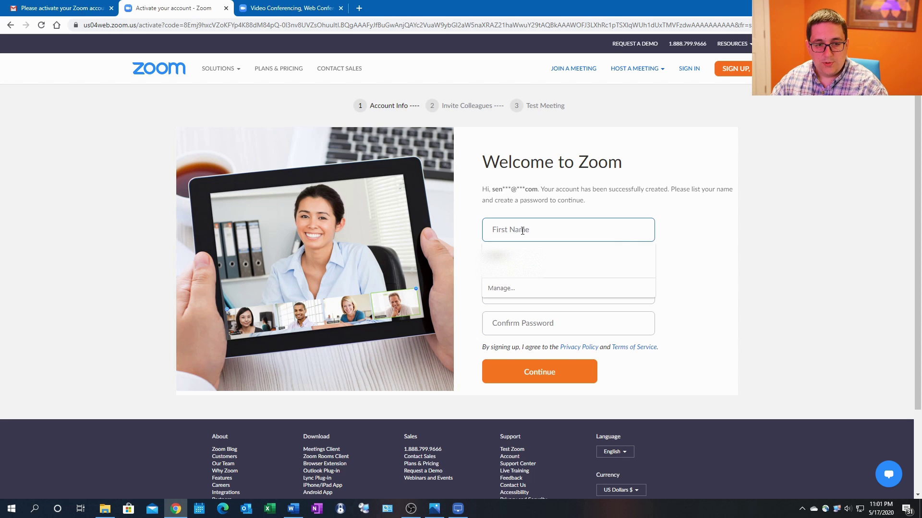
# Enter the first name, last name, password and password confirmation, then continue.
pyautogui.write('Jason')
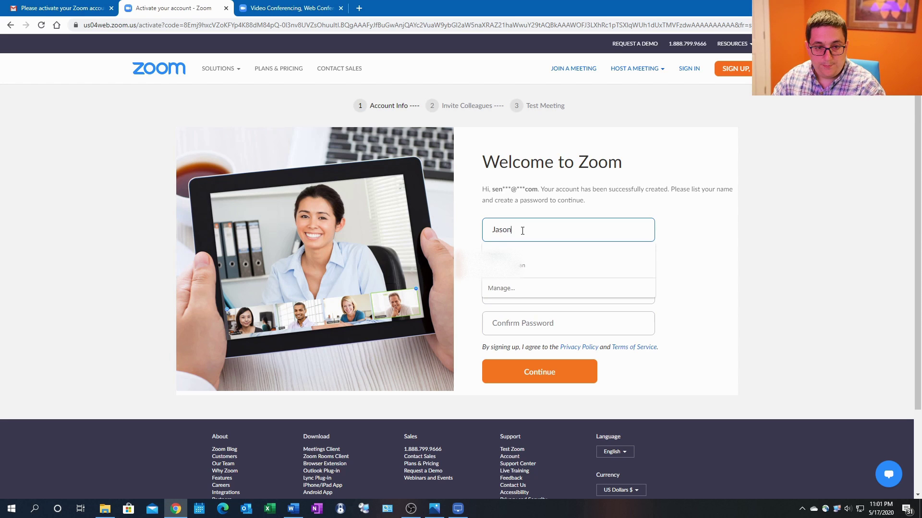
pyautogui.press('Tab')
pyautogui.press('BackSpace')
pyautogui.press('BackSpace')
pyautogui.press('BackSpace')
pyautogui.press('BackSpace')
pyautogui.press('BackSpace')
pyautogui.press('BackSpace')
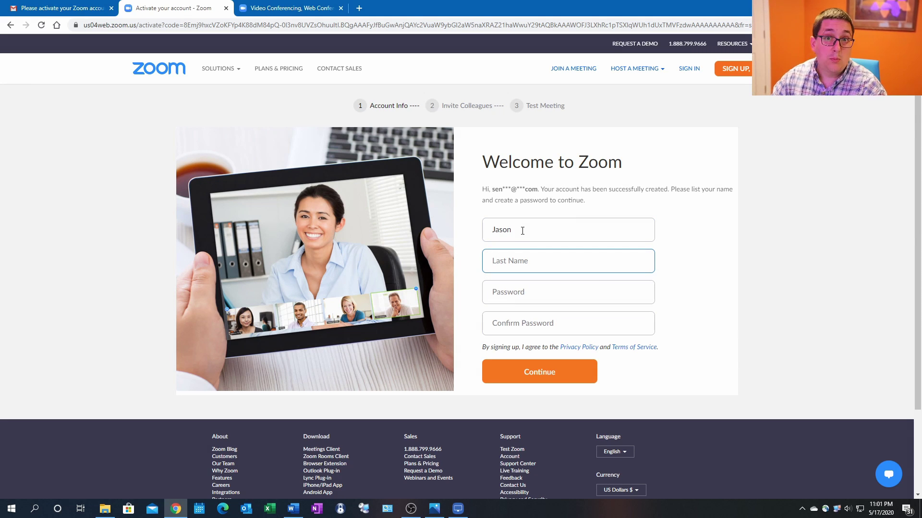
pyautogui.write('Zoo')
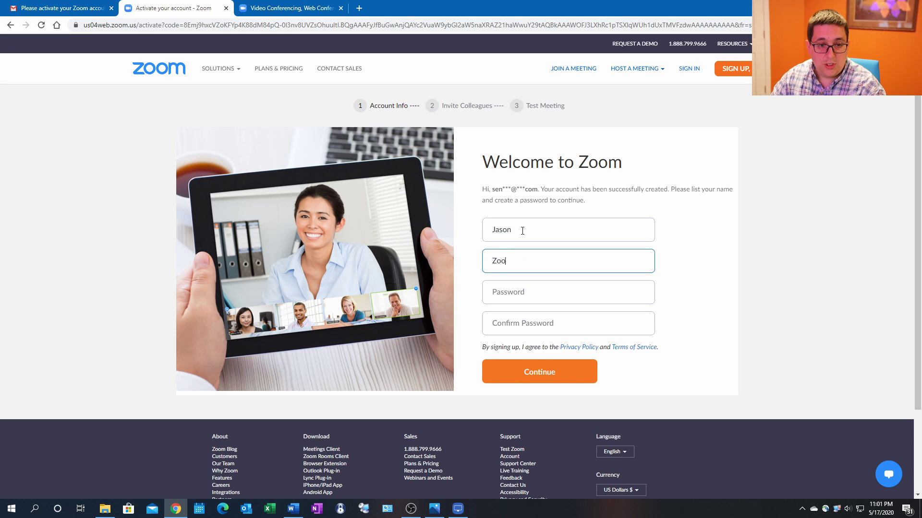
pyautogui.write('m')
pyautogui.press('Tab')
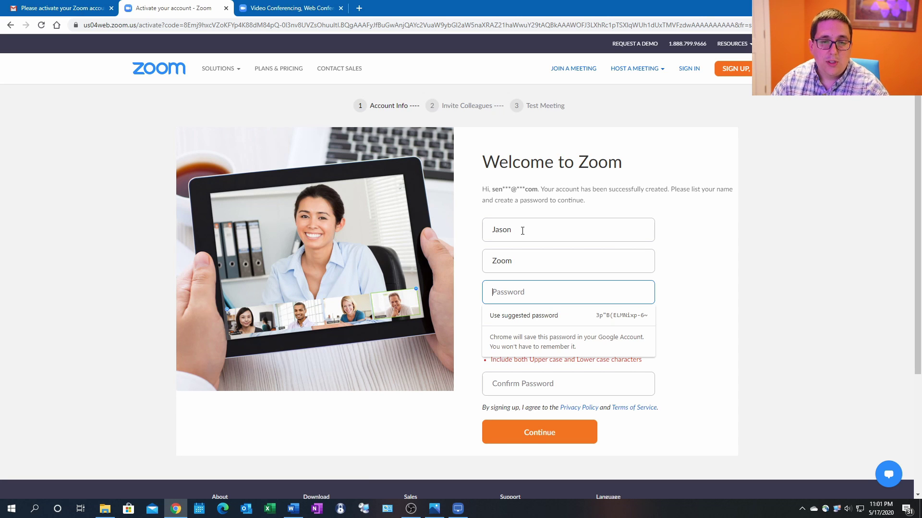
pyautogui.write('Zoom12345')
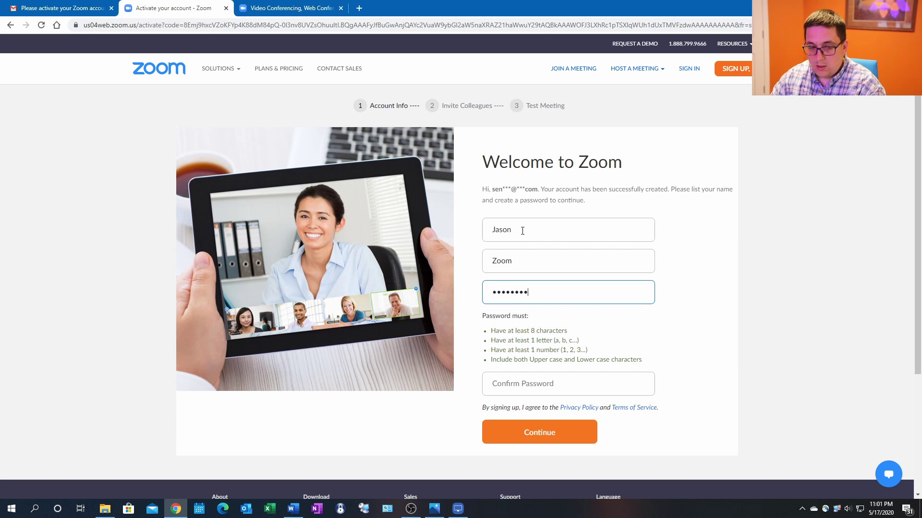
pyautogui.press('Tab')
pyautogui.write('Zoo')
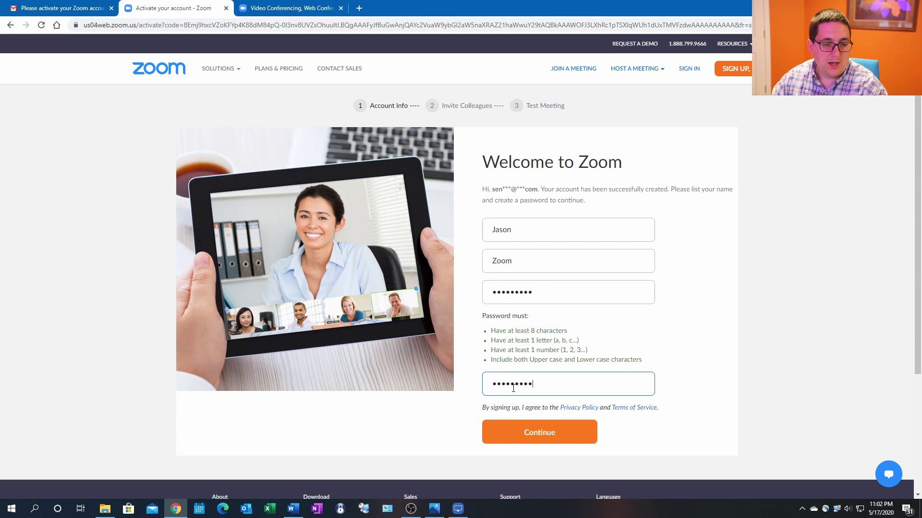
pyautogui.click(548, 437)
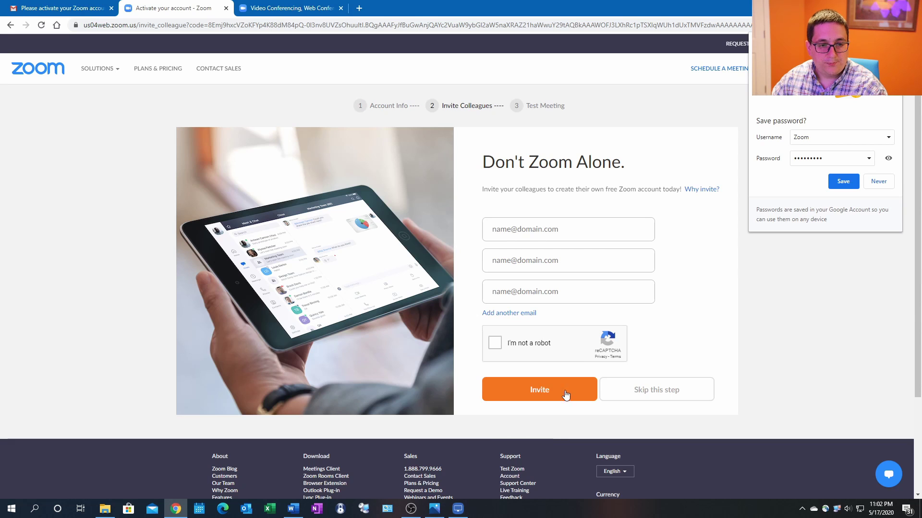
# Save the password in Chrome, pass the reCAPTCHA check, and skip inviting colleagues.
pyautogui.click(844, 182)
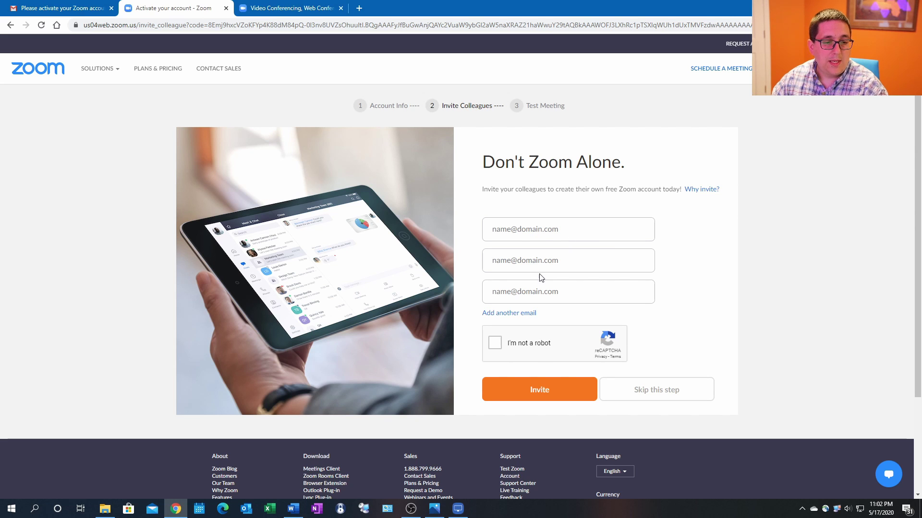
pyautogui.click(500, 346)
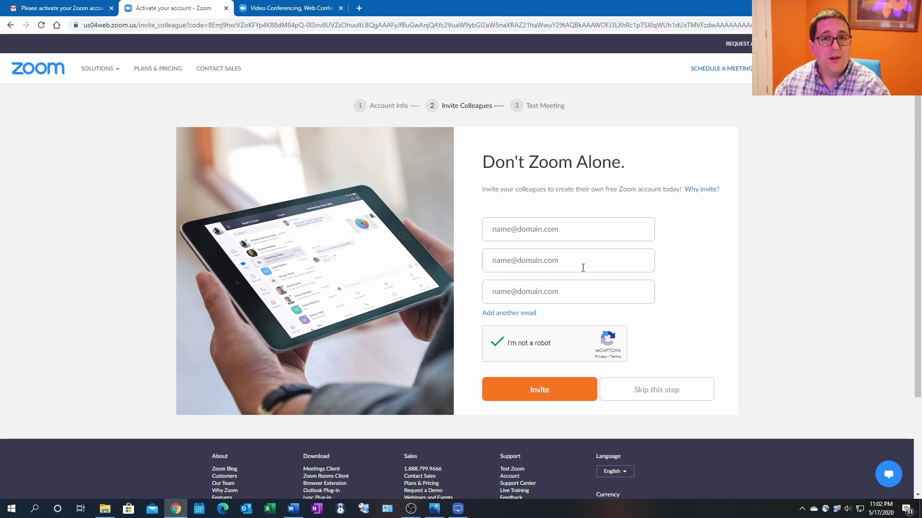
pyautogui.click(640, 391)
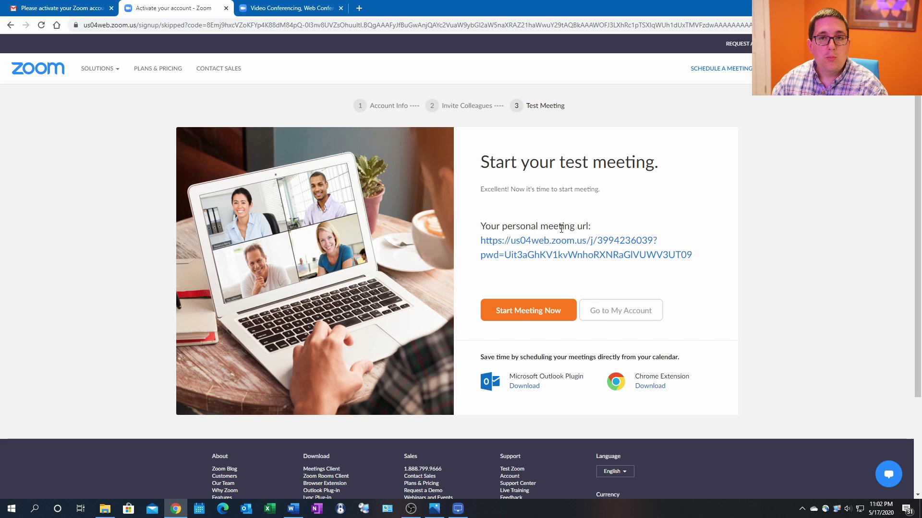
# Open the My Account profile and close its three notice banners and the All About Zoom popup.
pyautogui.click(608, 311)
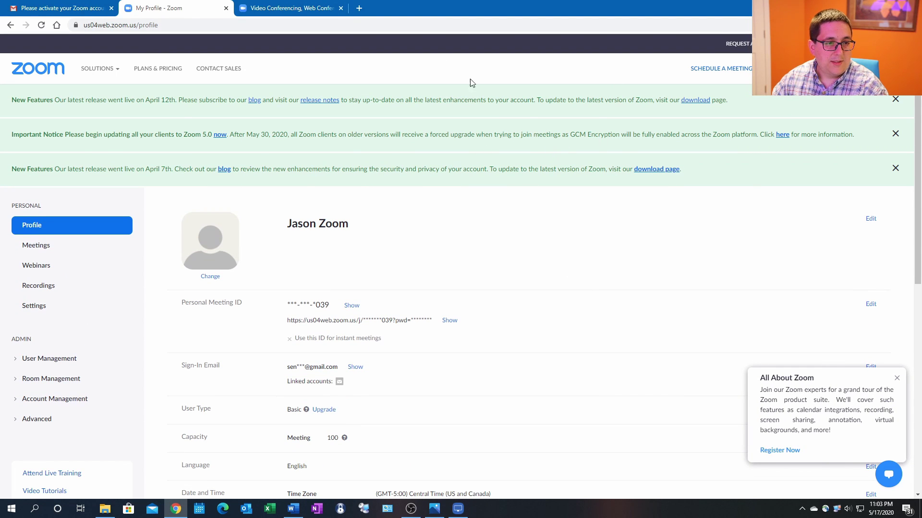
pyautogui.click(896, 168)
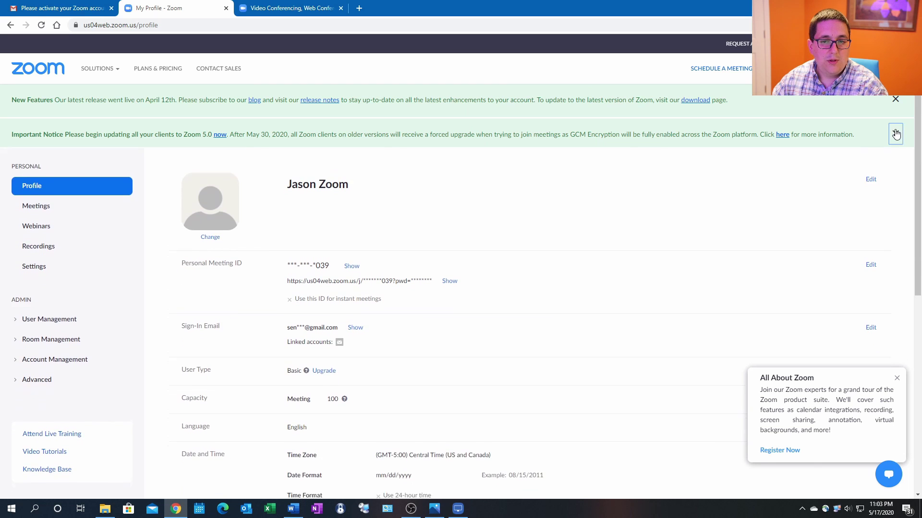
pyautogui.click(895, 133)
pyautogui.click(895, 99)
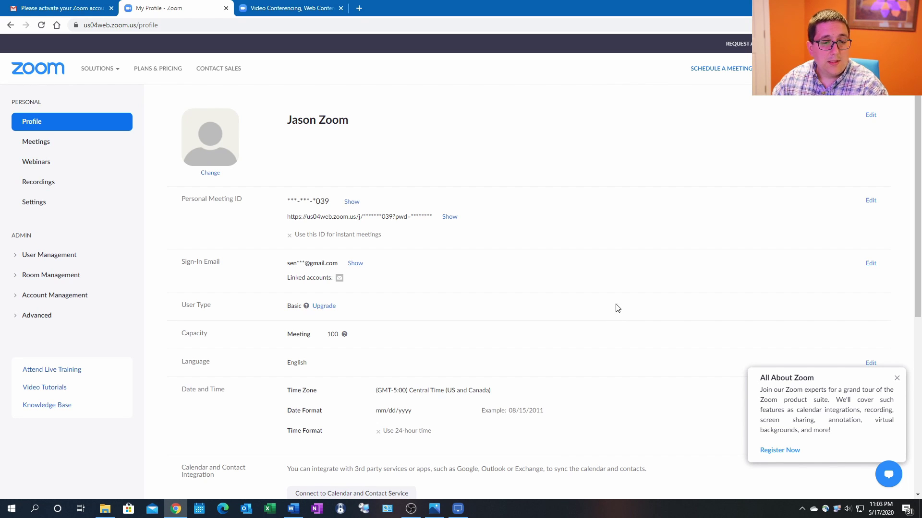
pyautogui.click(897, 378)
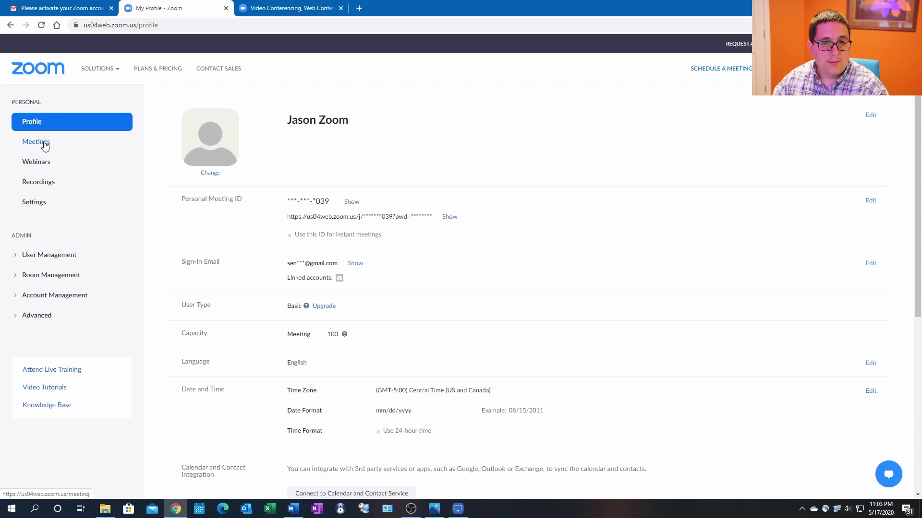
# Open Meetings and dismiss the Zoom 5.0, dial-in audio and meeting security notices.
pyautogui.click(36, 142)
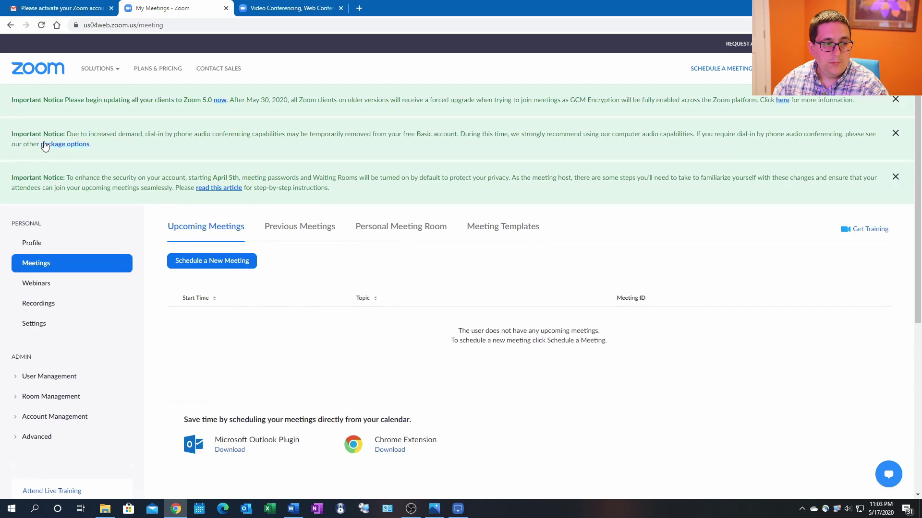
pyautogui.click(895, 99)
pyautogui.click(896, 103)
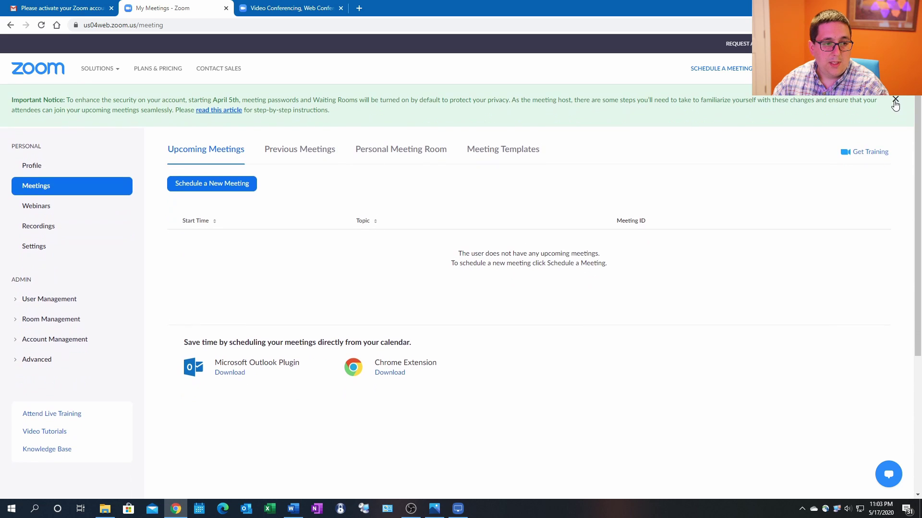
pyautogui.click(896, 100)
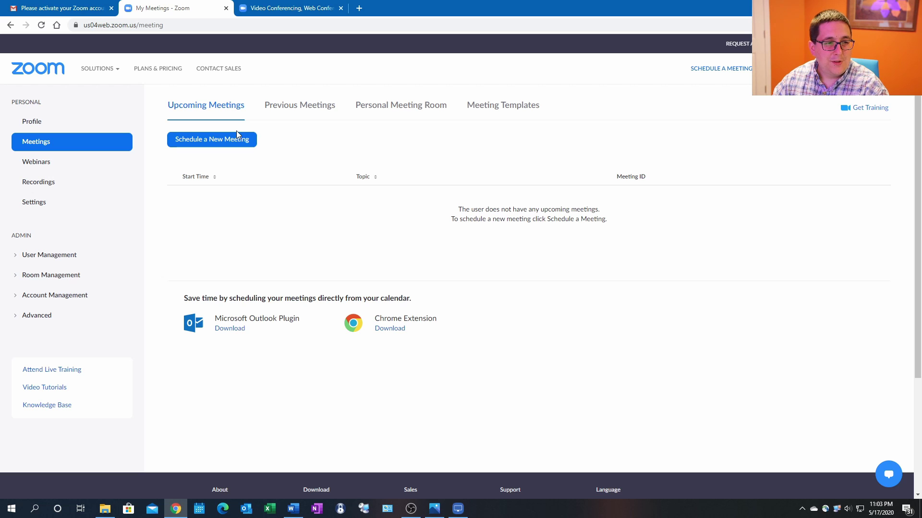
# Start scheduling a new meeting with the topic 'Dinner Meeting'.
pyautogui.click(213, 145)
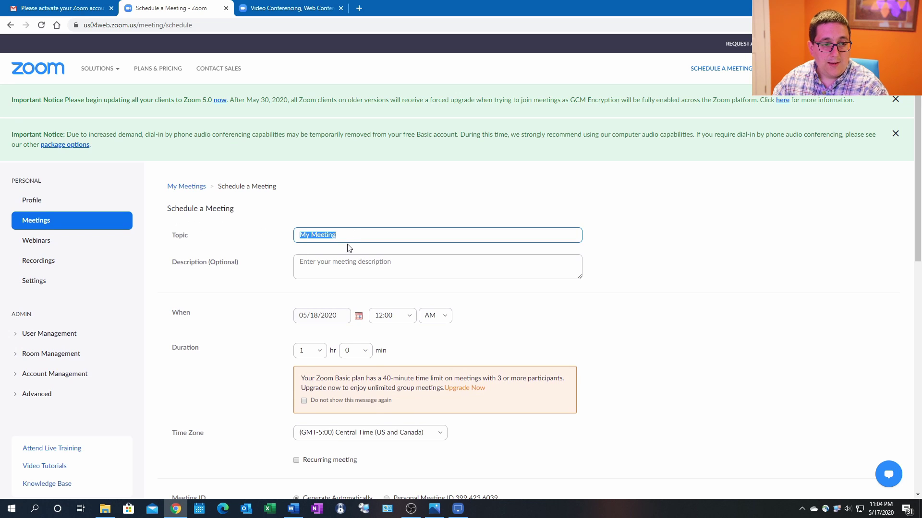
pyautogui.write('Dinner')
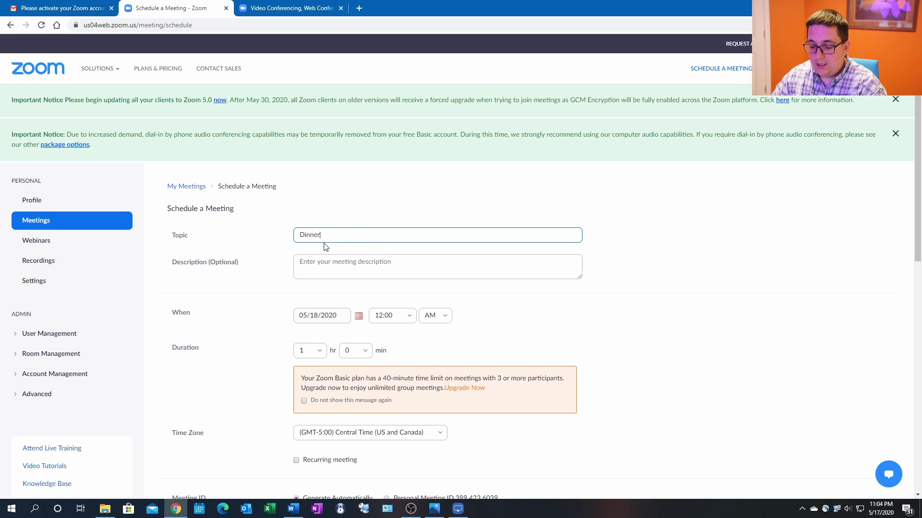
pyautogui.write(' Meert')
pyautogui.press('BackSpace')
pyautogui.press('BackSpace')
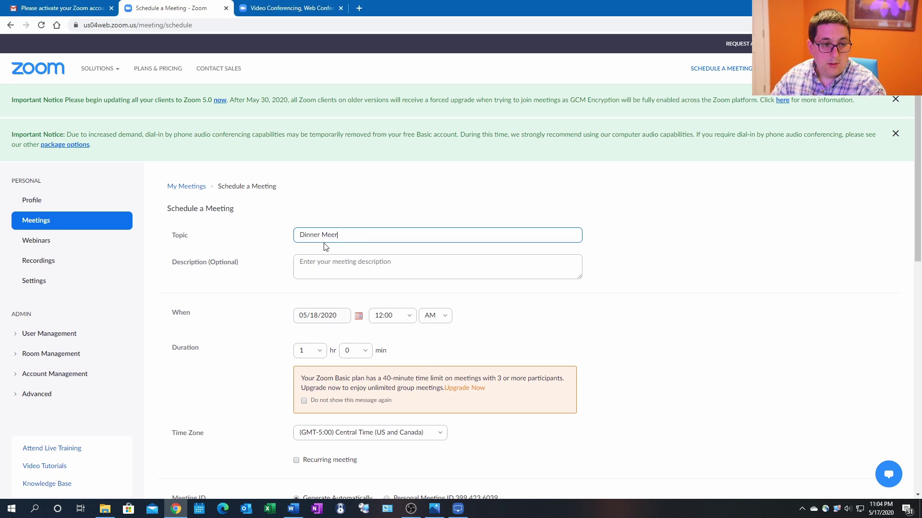
pyautogui.write('ting')
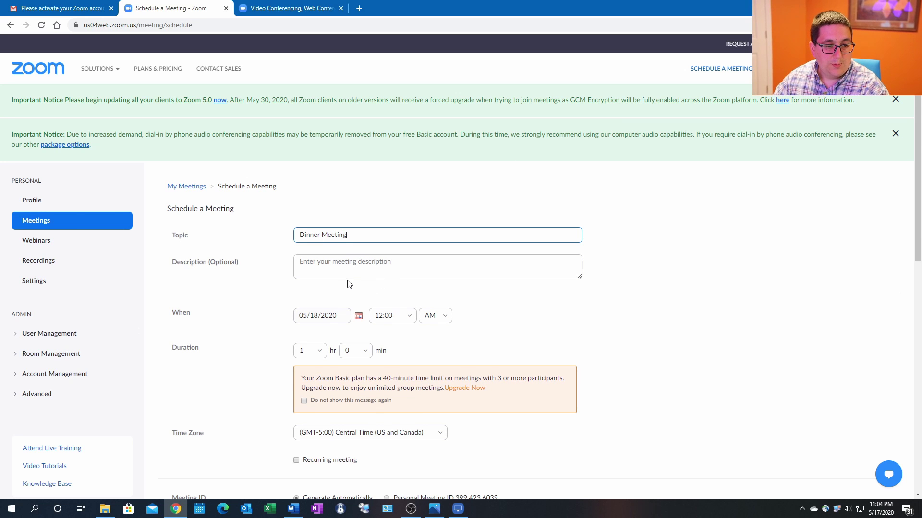
# Set the meeting date to 05/19/2020 with a 6:00 PM start.
pyautogui.scroll(-1, 356, 267)
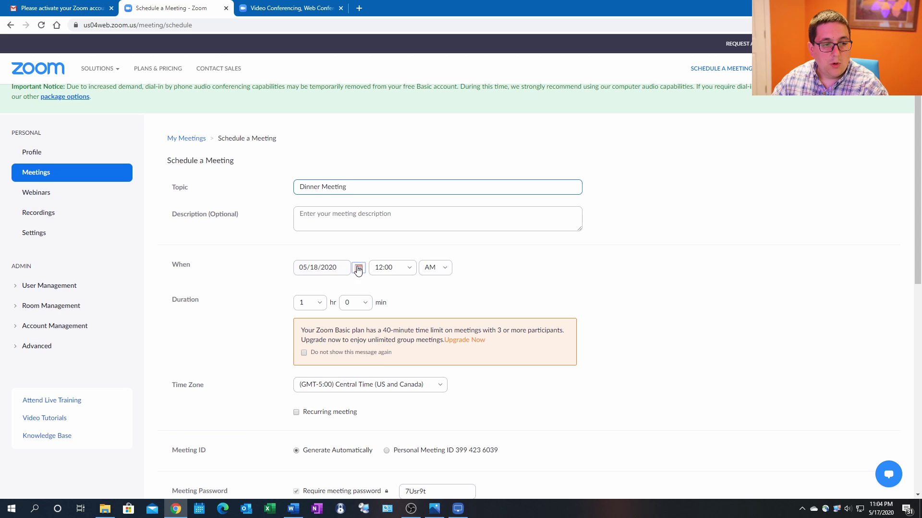
pyautogui.click(357, 268)
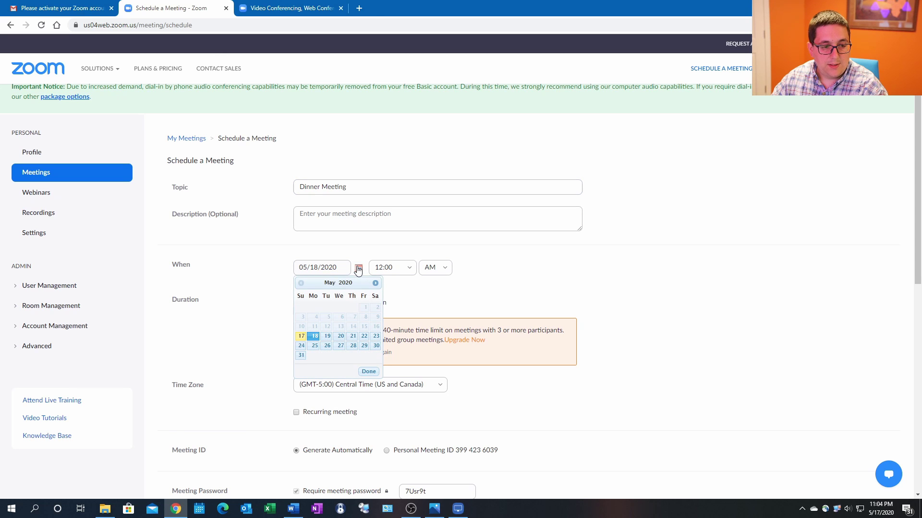
pyautogui.click(327, 337)
pyautogui.click(409, 272)
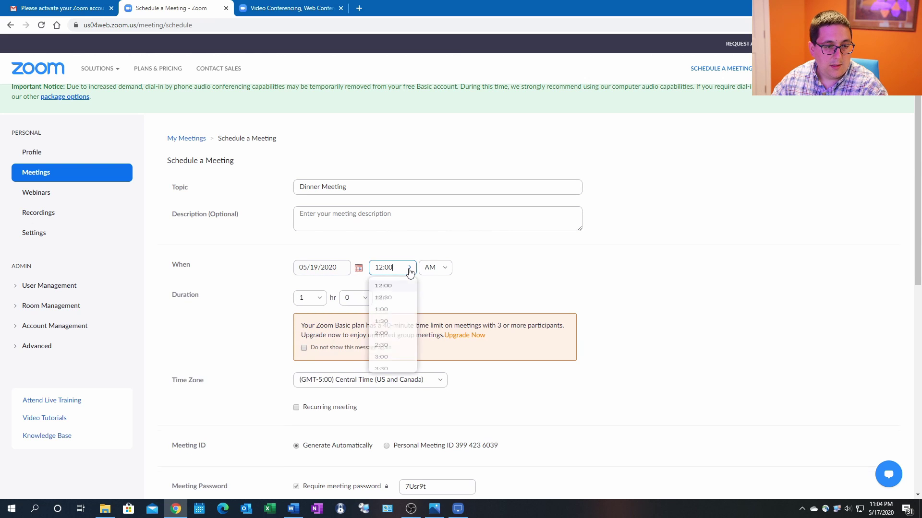
pyautogui.scroll(-3, 387, 350)
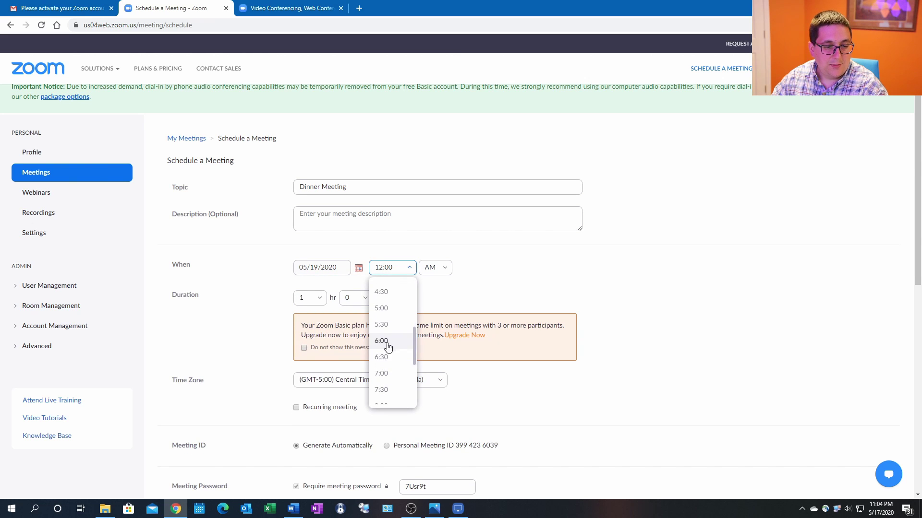
pyautogui.click(387, 354)
pyautogui.click(441, 268)
pyautogui.click(426, 309)
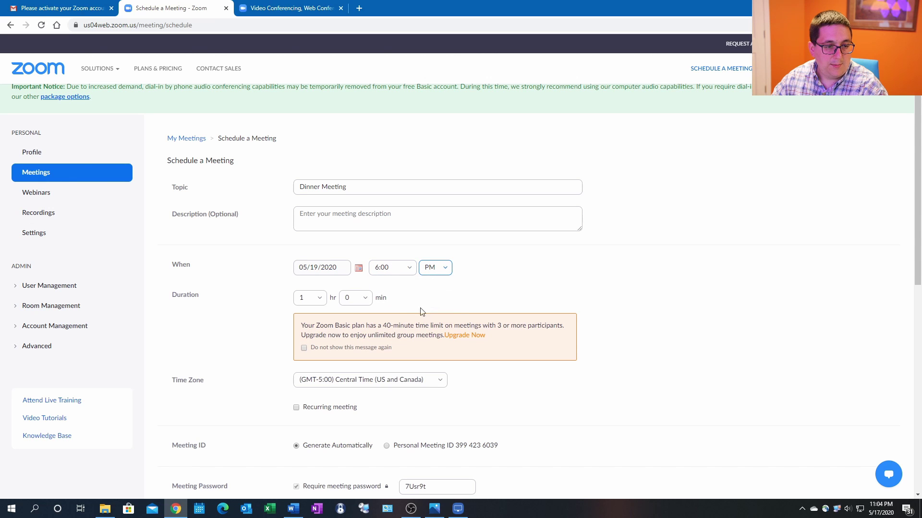
pyautogui.scroll(-1, 397, 298)
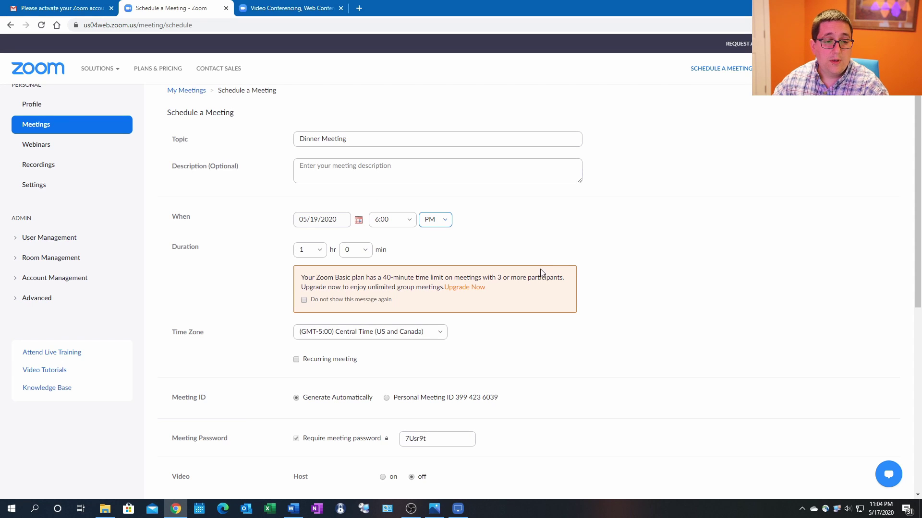
pyautogui.scroll(-1, 540, 273)
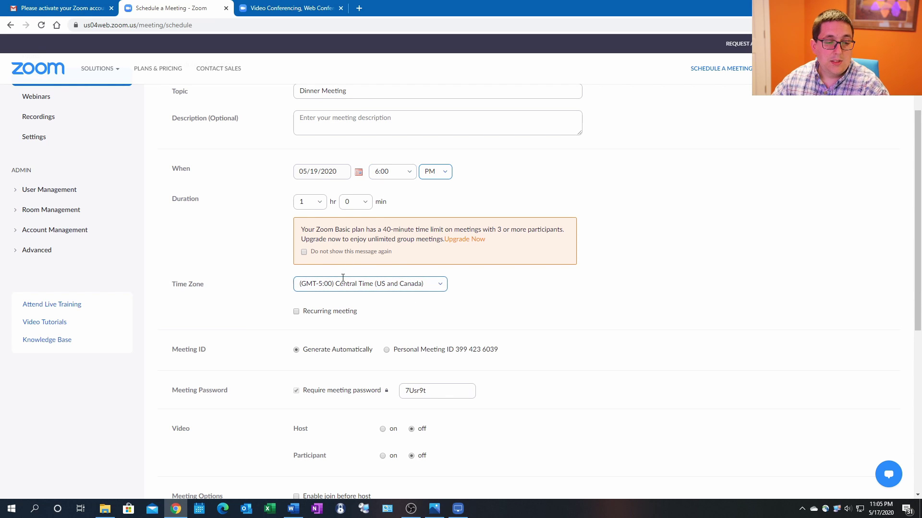
pyautogui.click(464, 298)
pyautogui.scroll(-1, 462, 298)
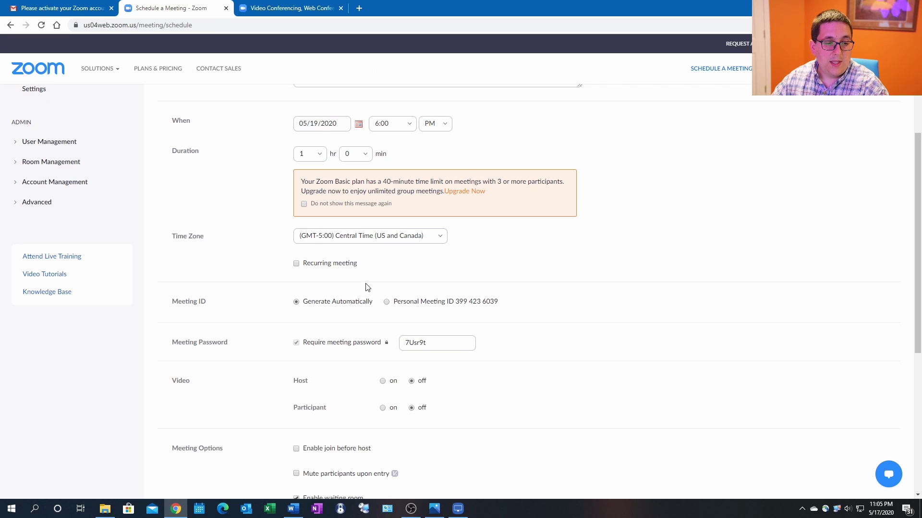
pyautogui.scroll(-1, 367, 287)
pyautogui.scroll(-2, 367, 287)
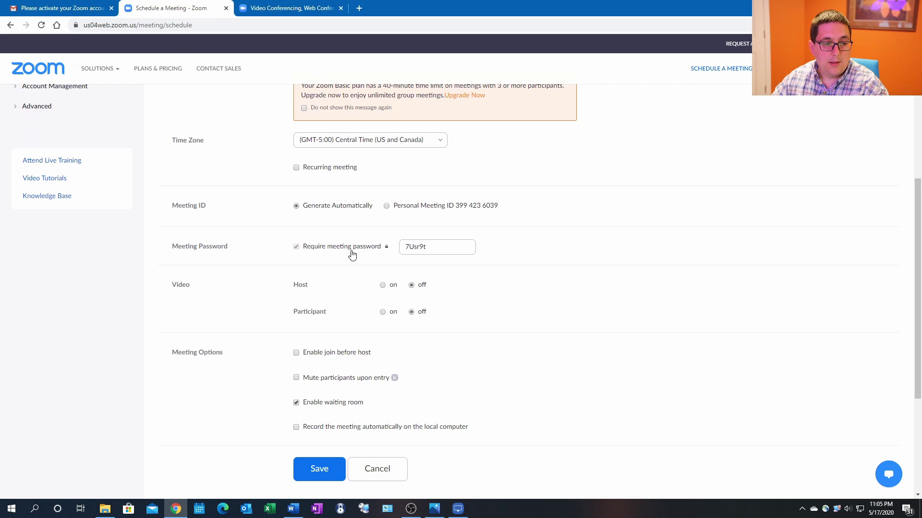
# Replace the meeting password with a new one and turn the host's video on.
pyautogui.doubleClick(419, 246)
pyautogui.moveTo(389, 244)
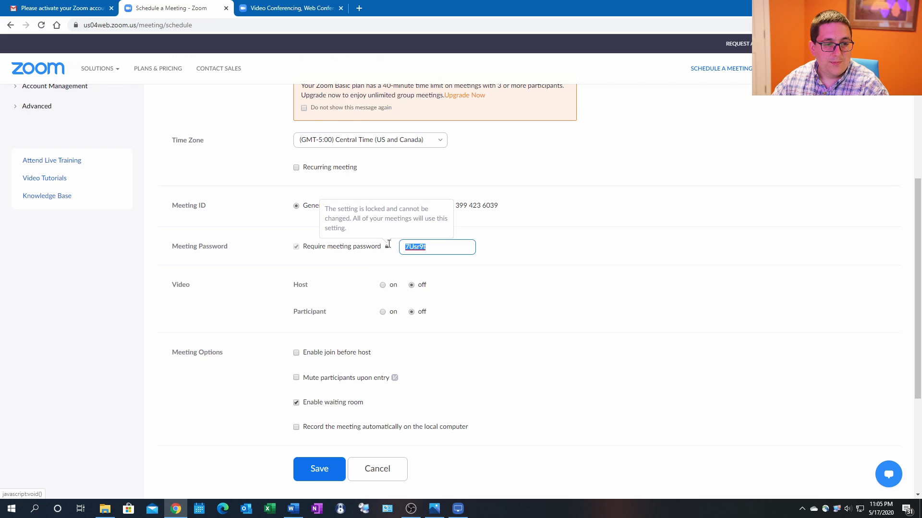
pyautogui.write('Dinner')
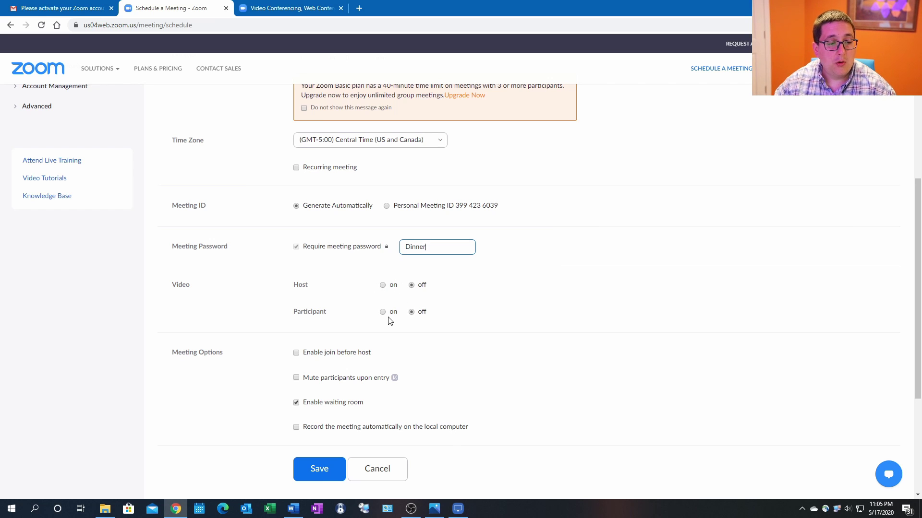
pyautogui.click(383, 286)
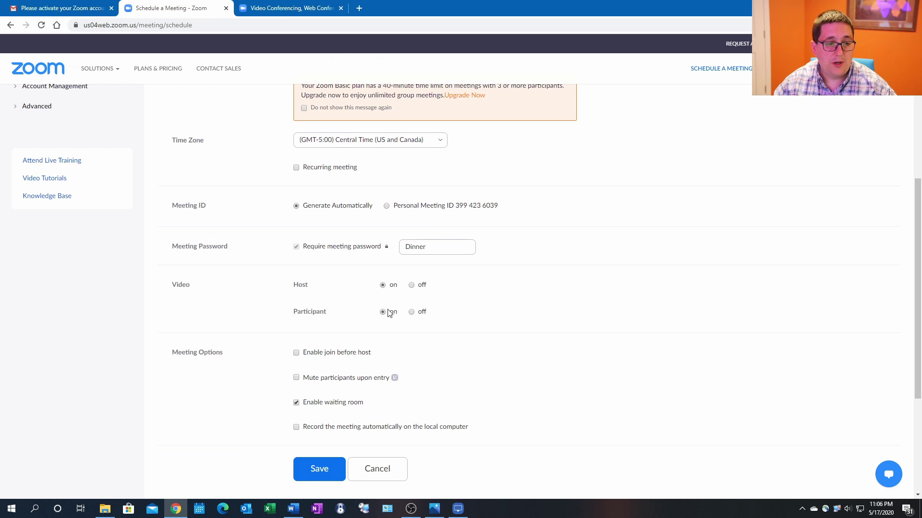
pyautogui.scroll(-1, 384, 317)
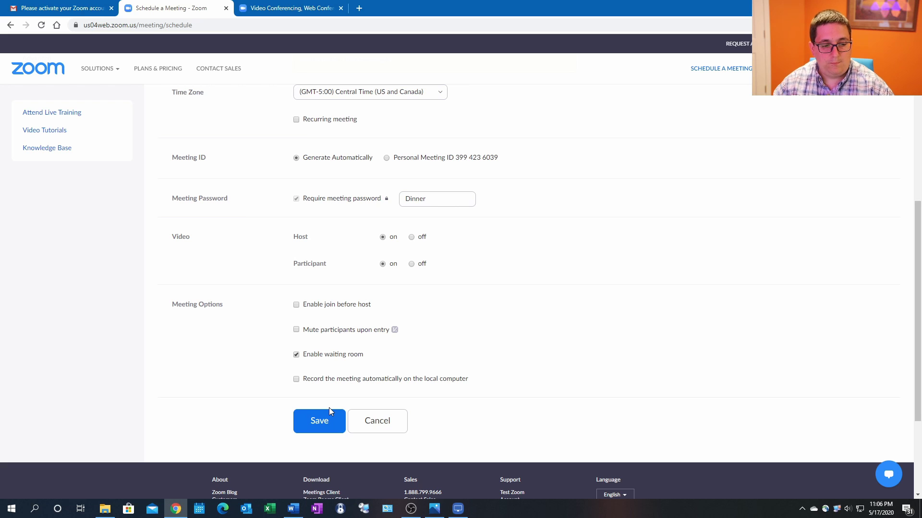
# Save Dinner Meeting, copy its full invitation text, and go to the Gmail tab.
pyautogui.click(320, 422)
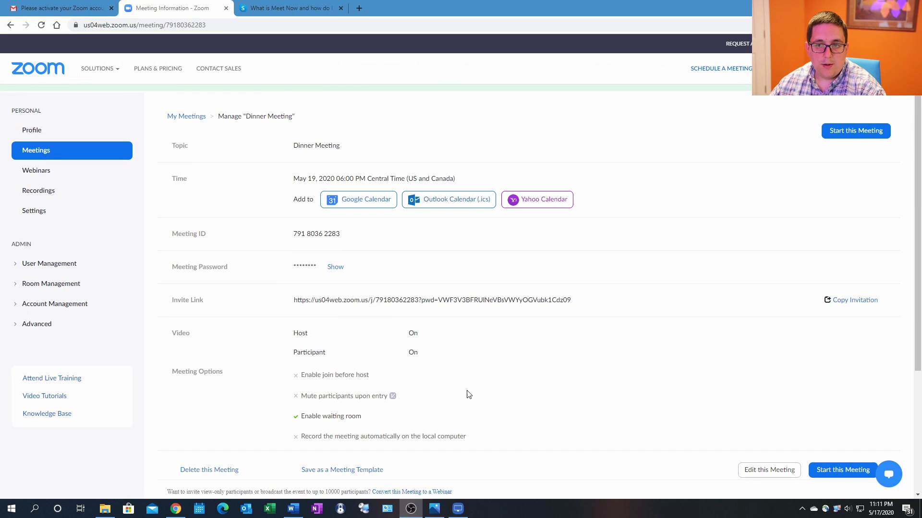
pyautogui.click(846, 302)
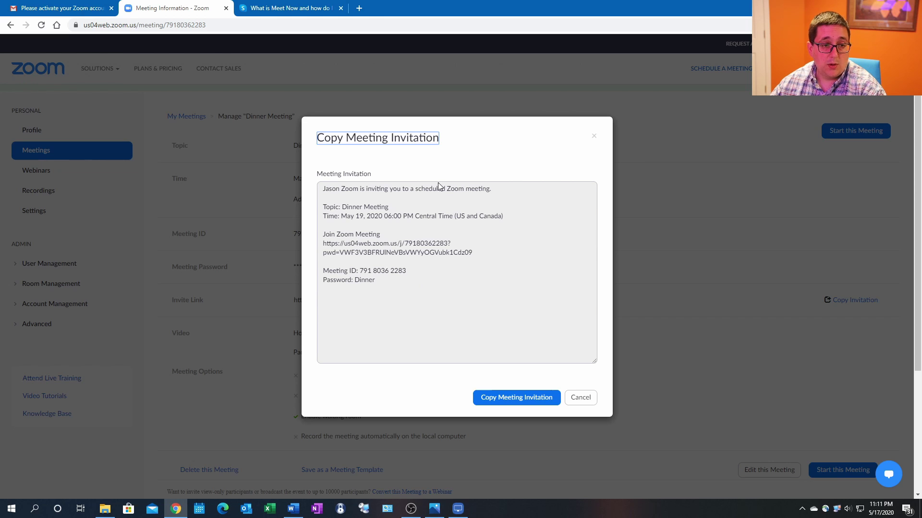
pyautogui.click(509, 401)
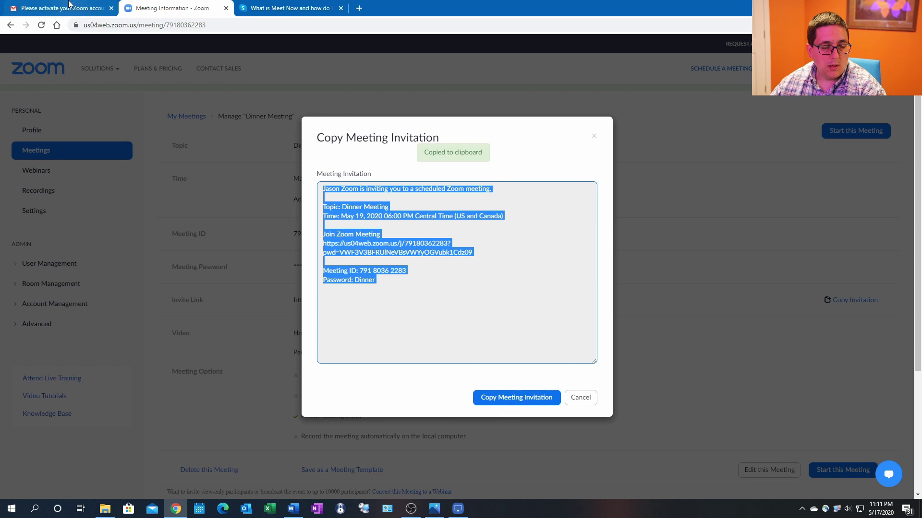
pyautogui.click(69, 5)
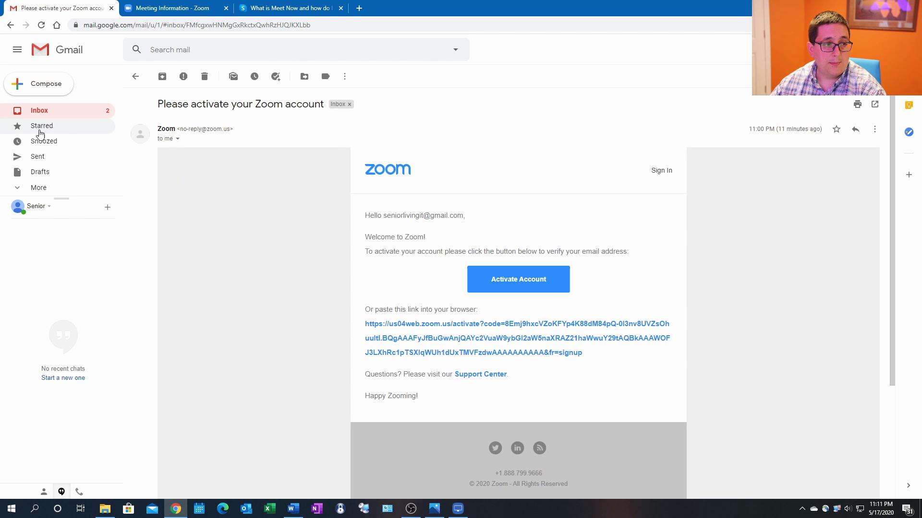
# Start a new e-mail to the guest's address with the subject 'Zoom Meeting'.
pyautogui.click(52, 88)
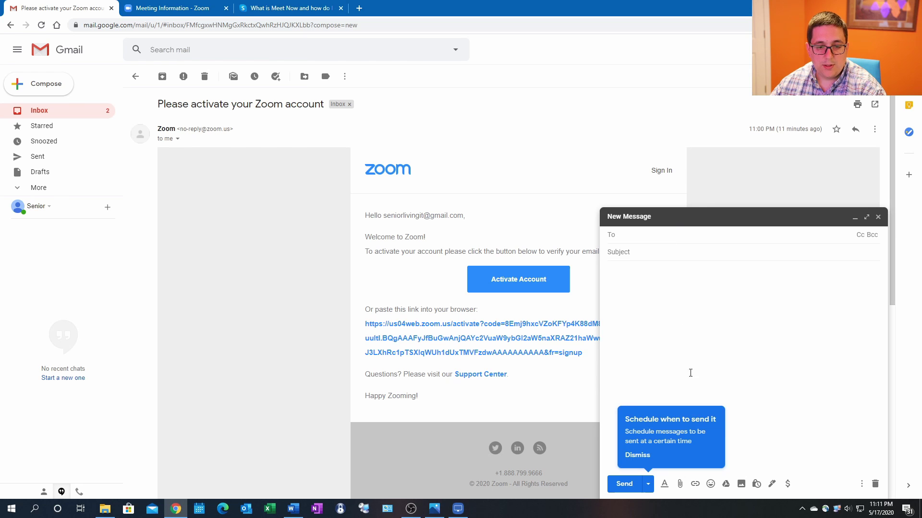
pyautogui.click(637, 455)
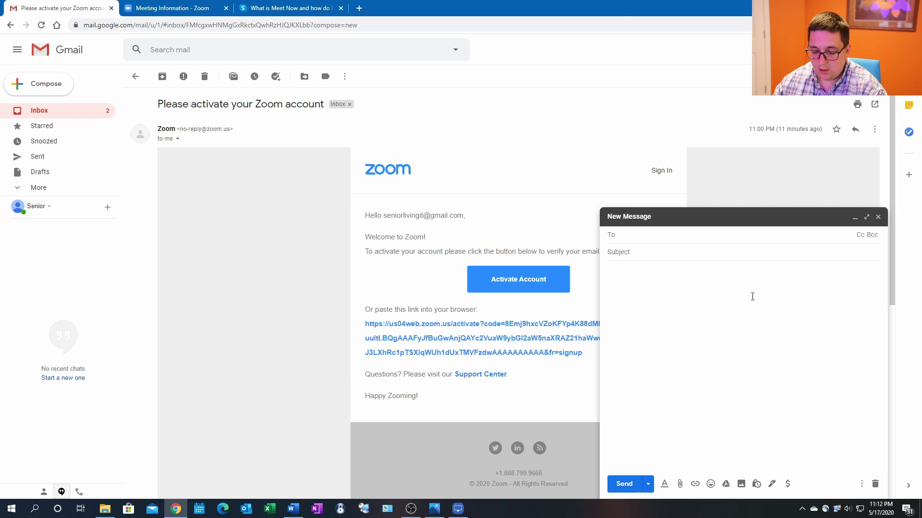
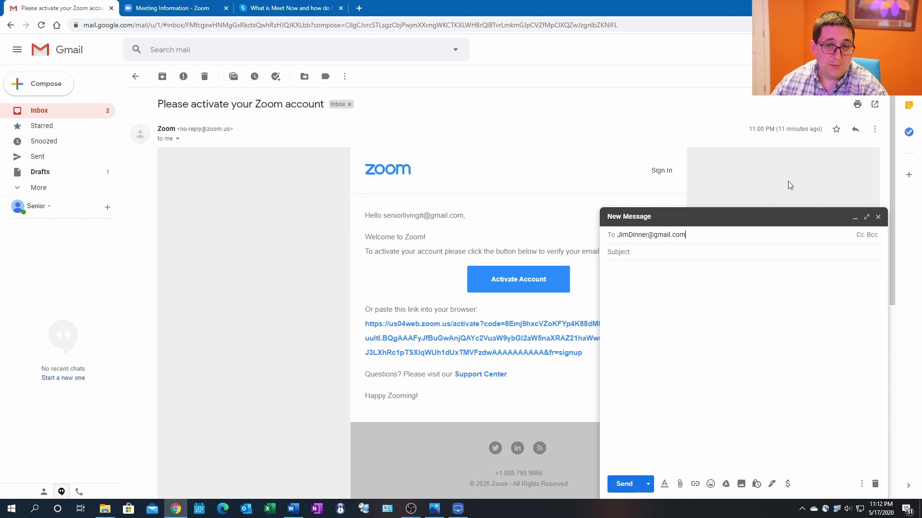
pyautogui.click(697, 252)
pyautogui.write('Z')
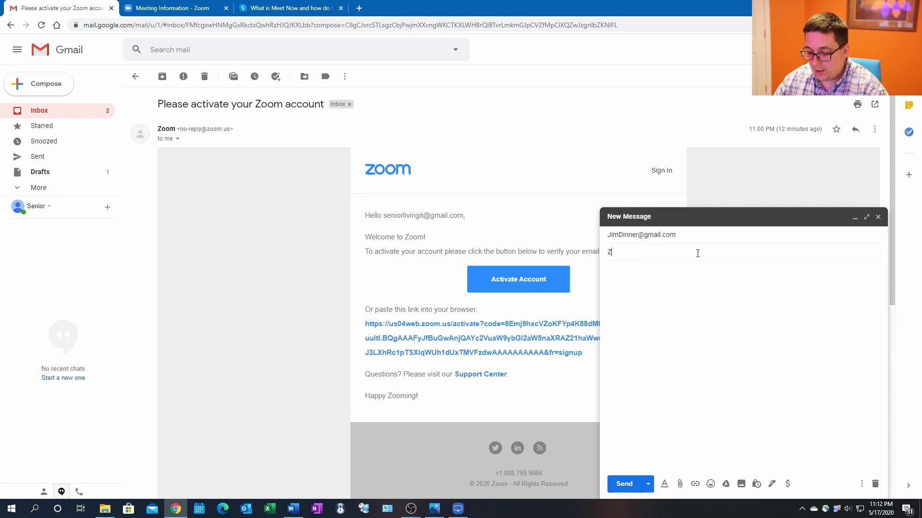
pyautogui.write('oom Meeting')
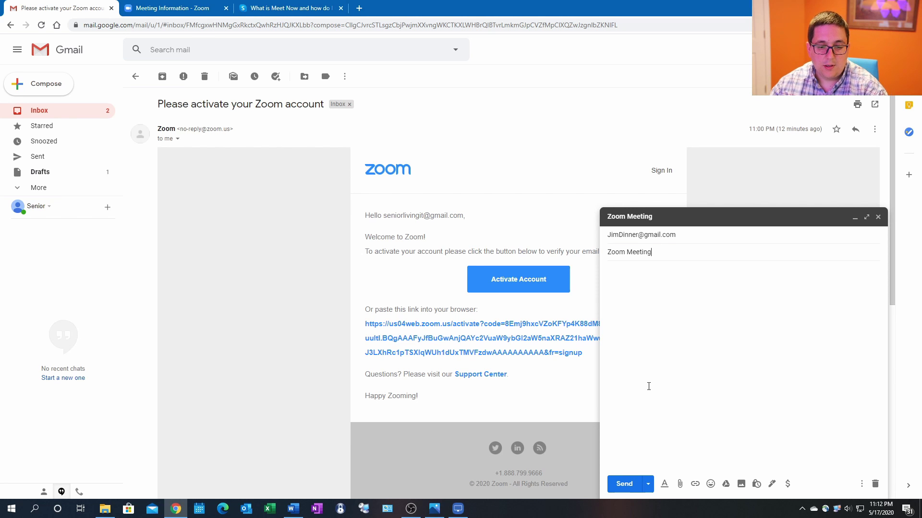
# Paste the Dinner Meeting invitation into the message body and highlight its join link.
pyautogui.rightClick(668, 293)
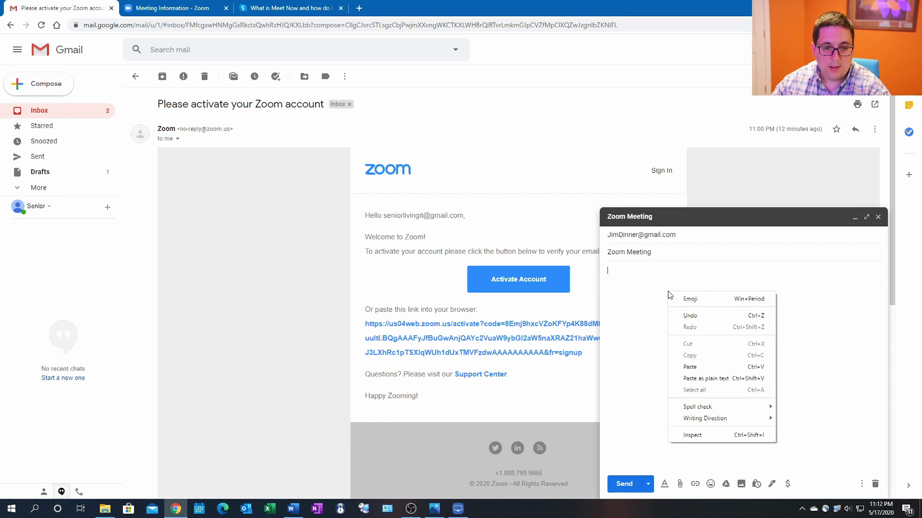
pyautogui.click(695, 367)
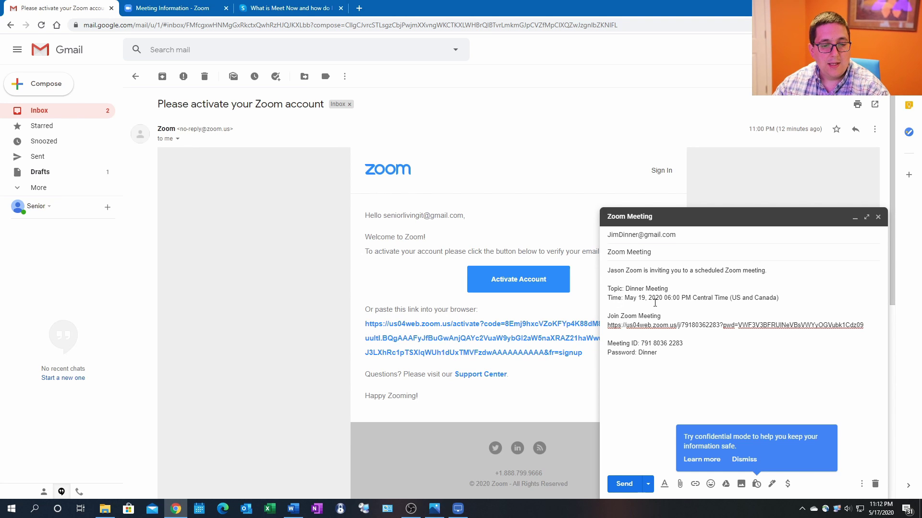
pyautogui.moveTo(608, 326); pyautogui.dragTo(864, 325)
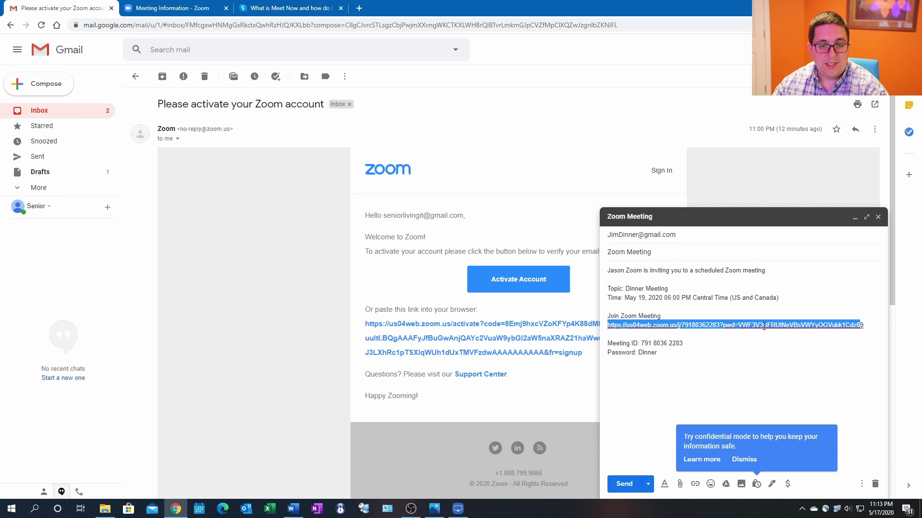
pyautogui.click(724, 335)
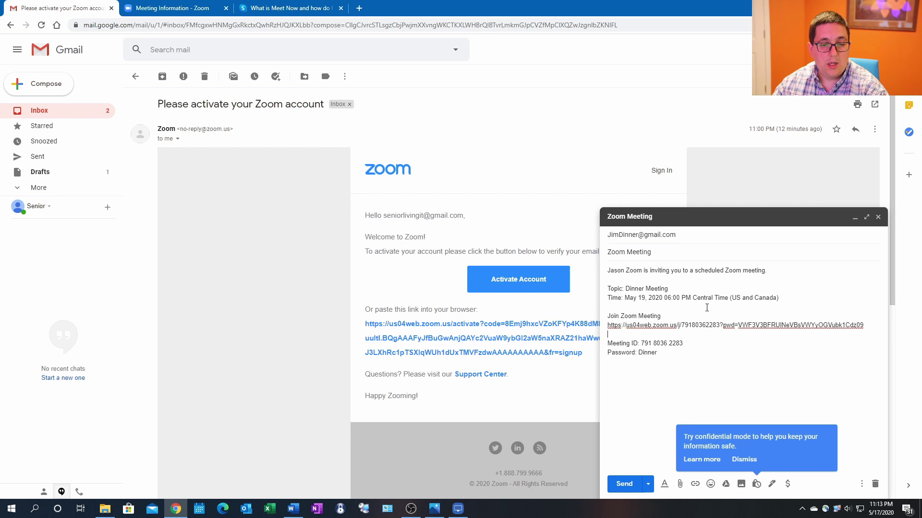
# Swap the recipient for the account's own address and send the invitation e-mail.
pyautogui.click(690, 234)
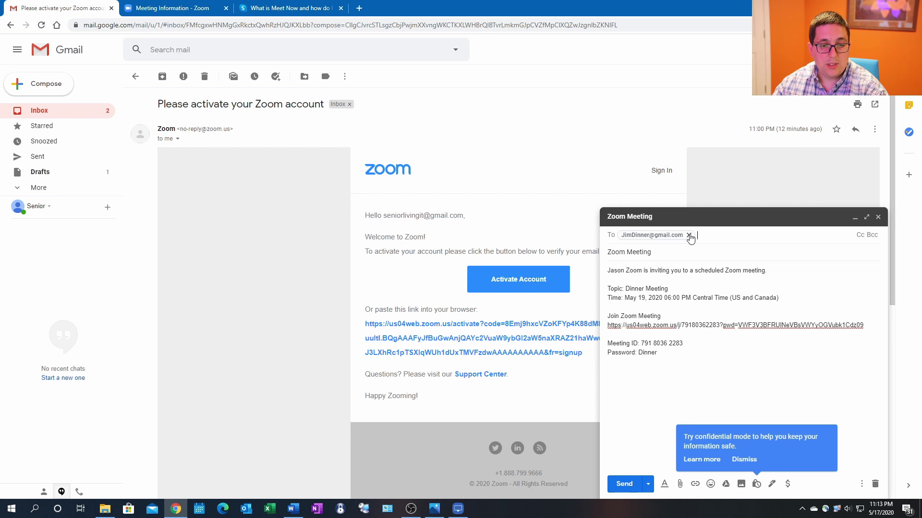
pyautogui.click(689, 235)
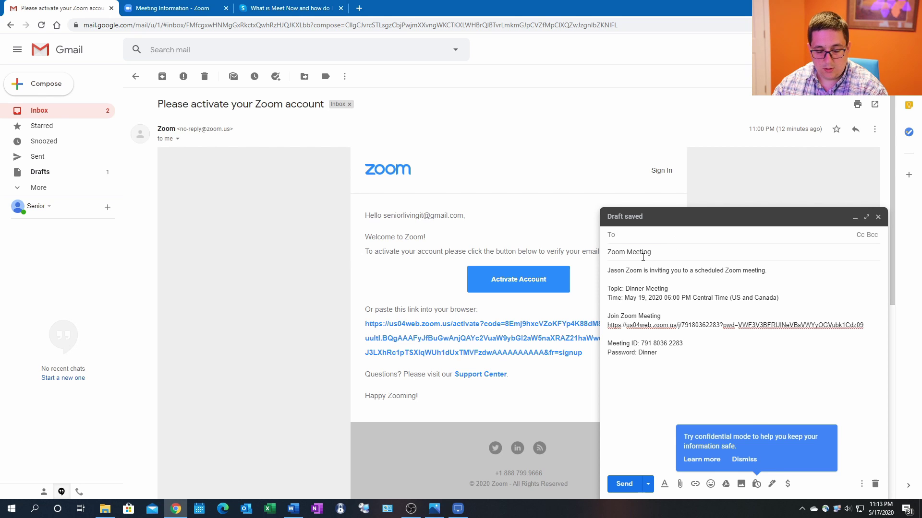
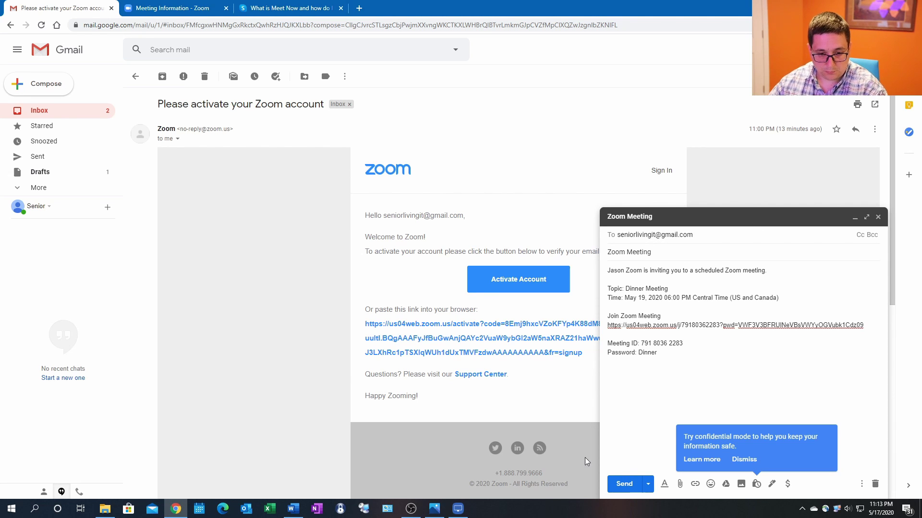
pyautogui.click(625, 484)
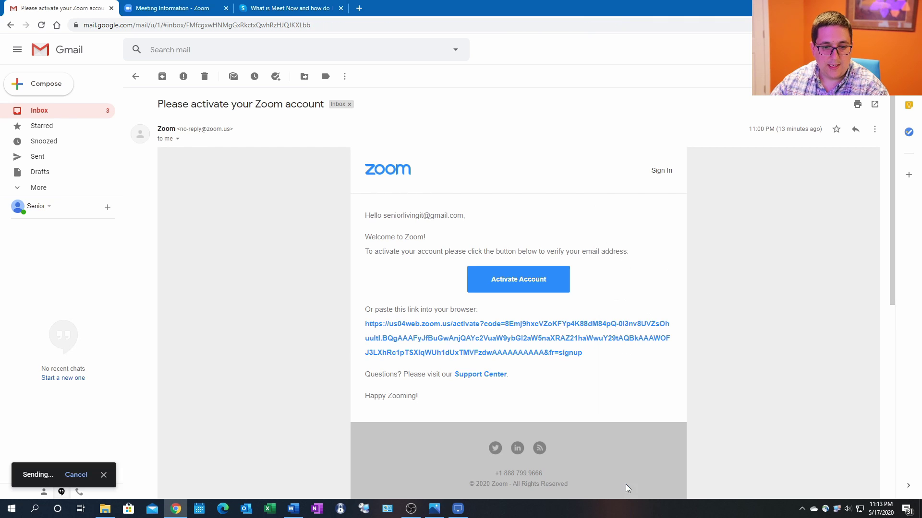
pyautogui.click(66, 115)
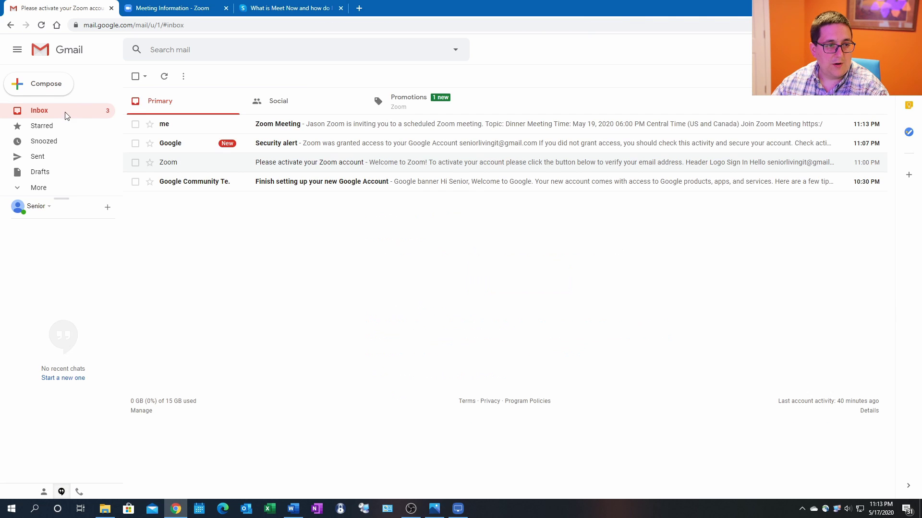
# Open the received Zoom Meeting e-mail and follow its Join Zoom Meeting link.
pyautogui.click(342, 125)
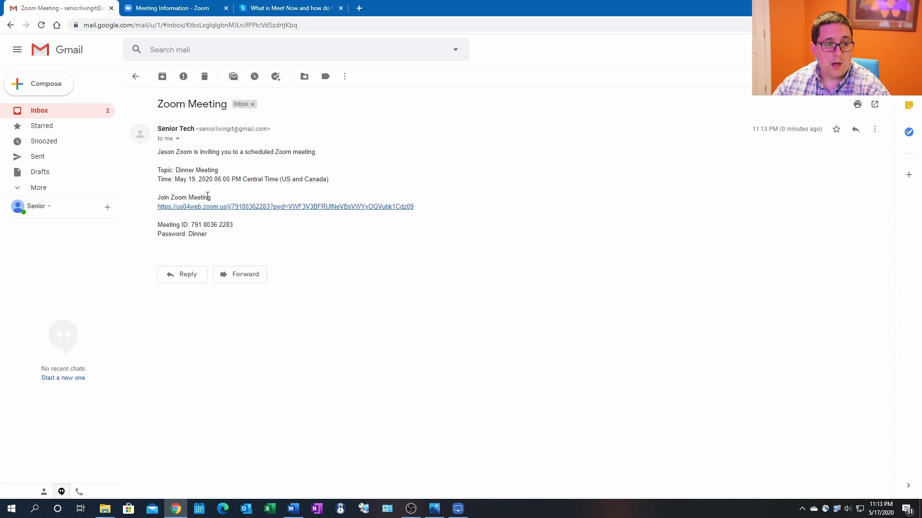
pyautogui.click(277, 207)
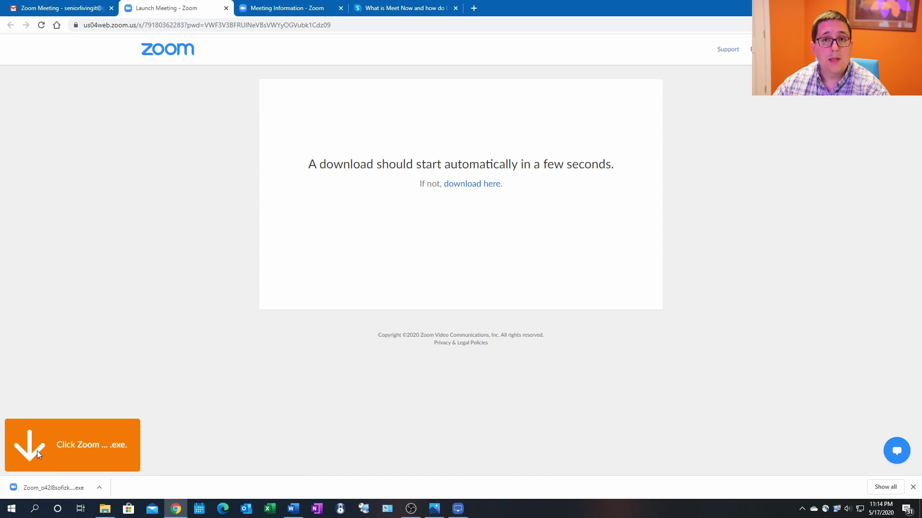
# Run the downloaded Zoom launcher from Chrome's downloads bar.
pyautogui.click(42, 489)
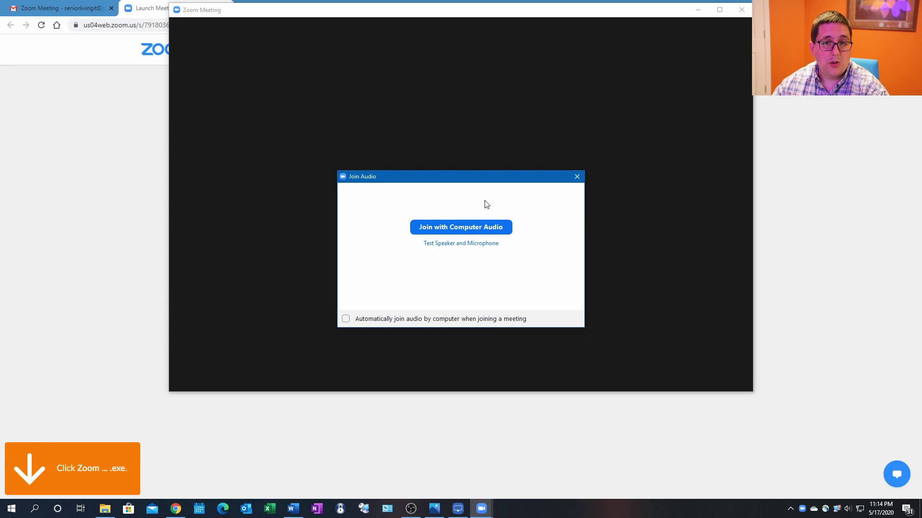
# Join the meeting with computer audio and switch its window to full screen.
pyautogui.click(478, 230)
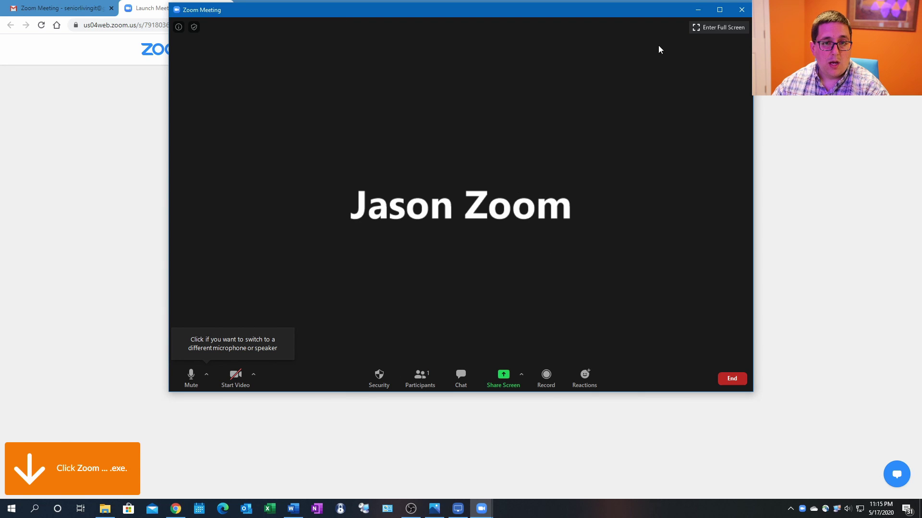
pyautogui.click(706, 31)
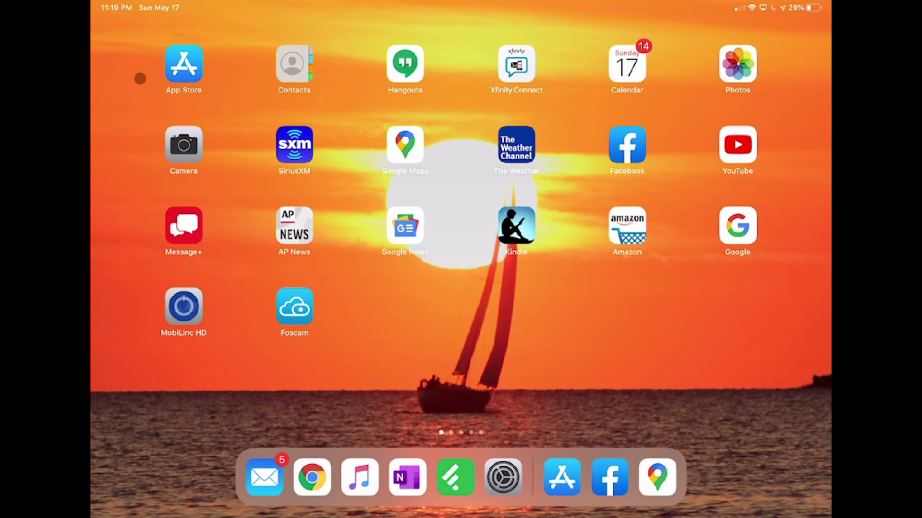
# Search the App Store for 'Zoom' and open the ZOOM Cloud Meetings app page.
pyautogui.click(184, 65)
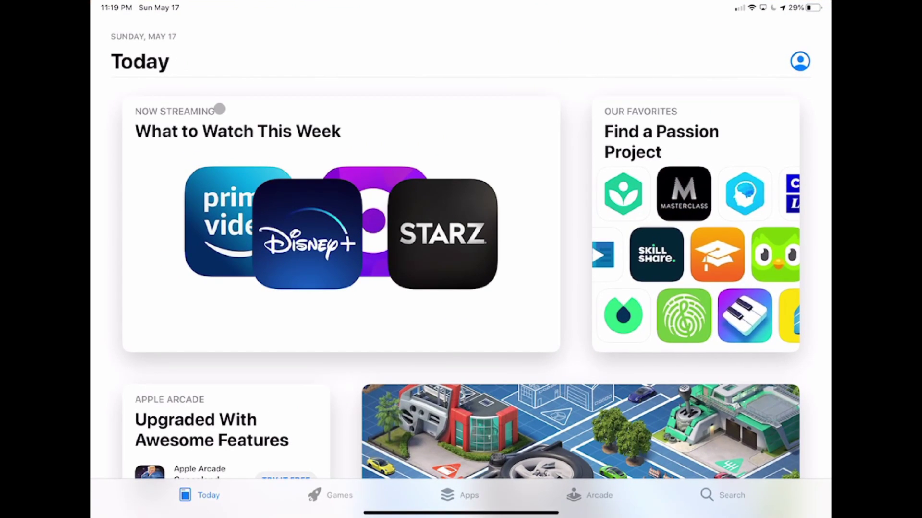
pyautogui.moveTo(460, 517)
pyautogui.moveTo(461, 513); pyautogui.dragTo(414, 513)
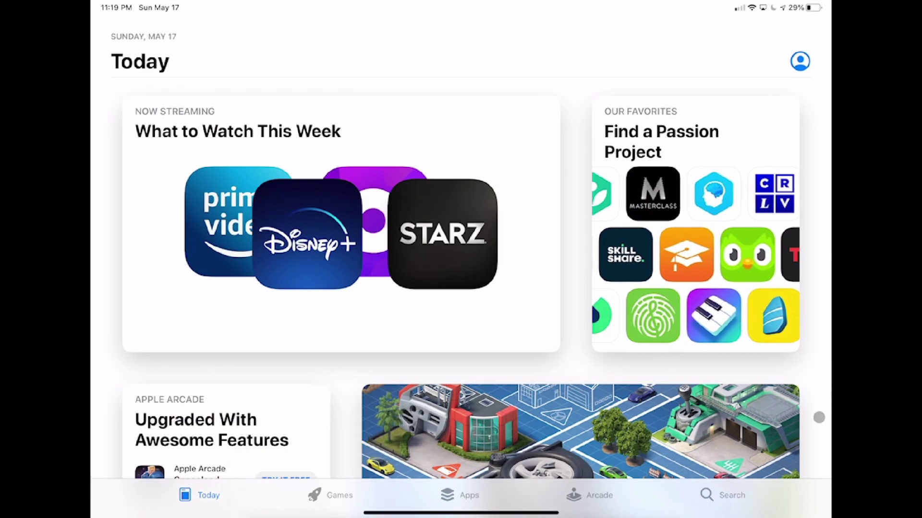
pyautogui.click(724, 495)
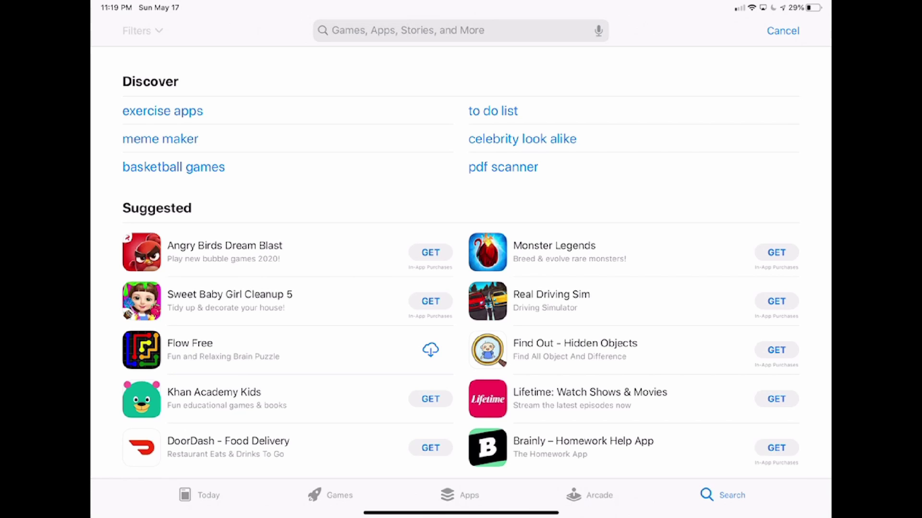
pyautogui.click(410, 30)
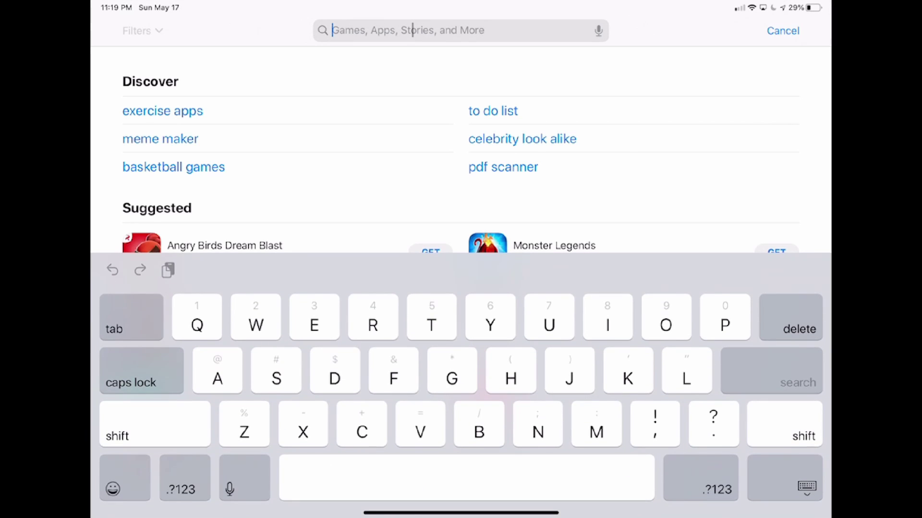
pyautogui.write('Zoo')
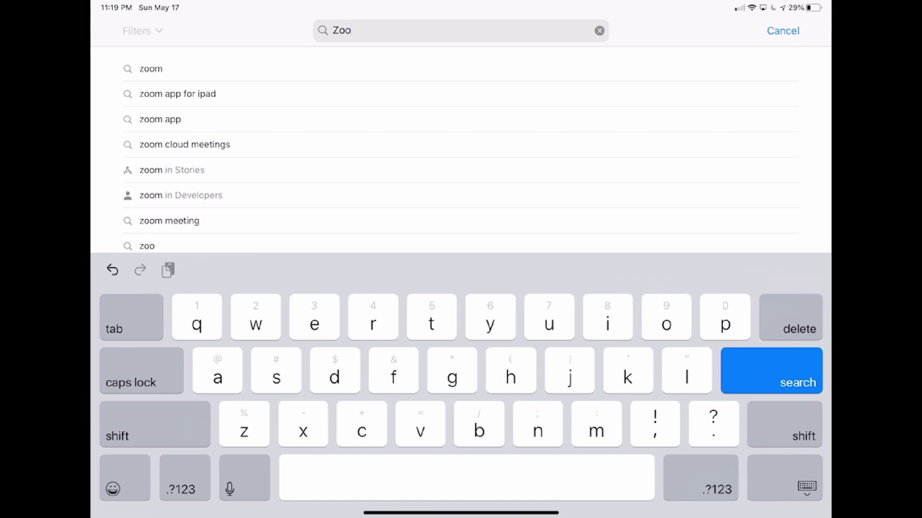
pyautogui.write('m')
pyautogui.press('Return')
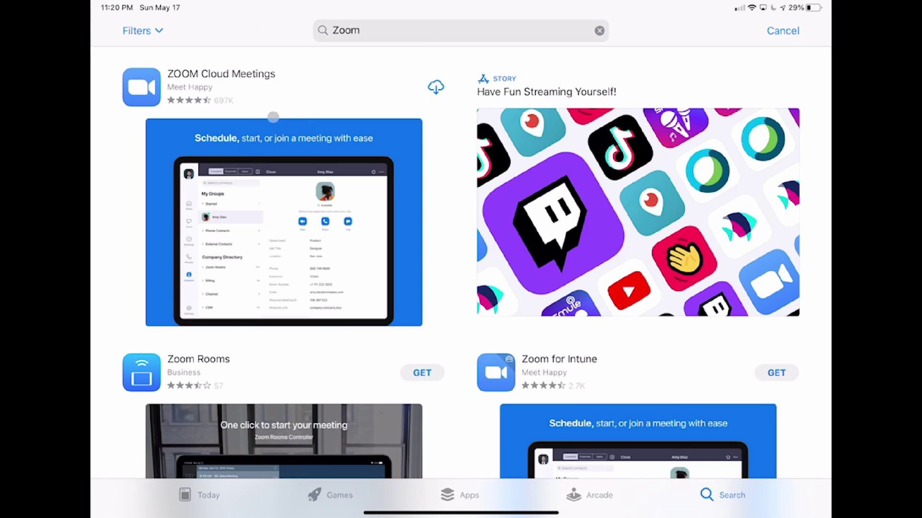
pyautogui.click(156, 89)
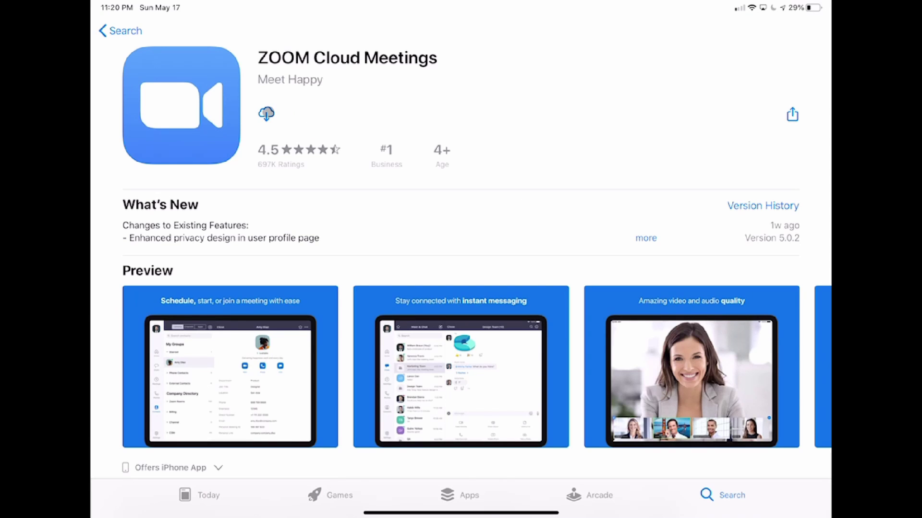
# Download ZOOM Cloud Meetings and open it once installed.
pyautogui.click(266, 114)
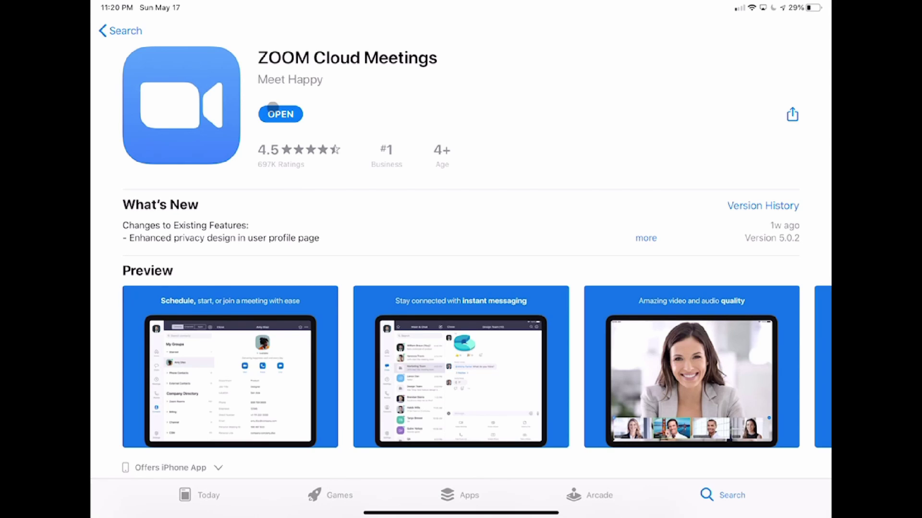
pyautogui.click(275, 111)
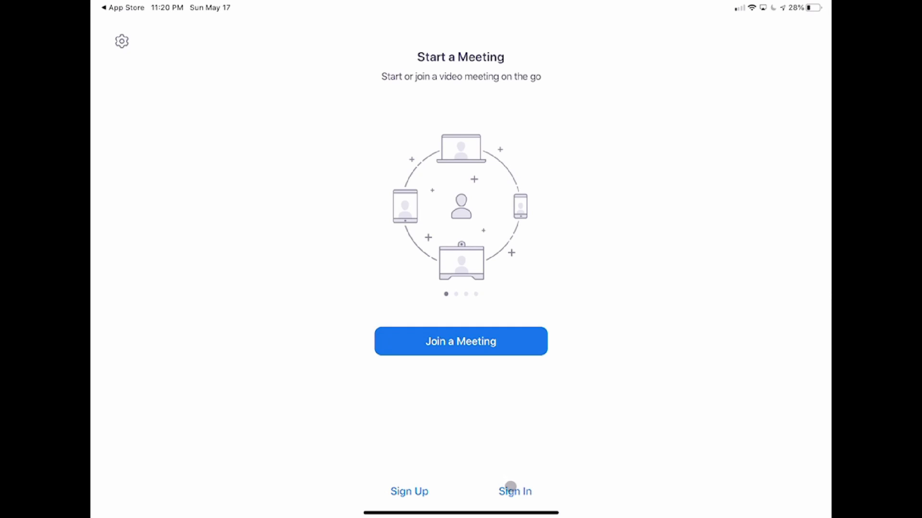
# Sign in to Zoom for iPad with the account's e-mail address and password.
pyautogui.click(510, 489)
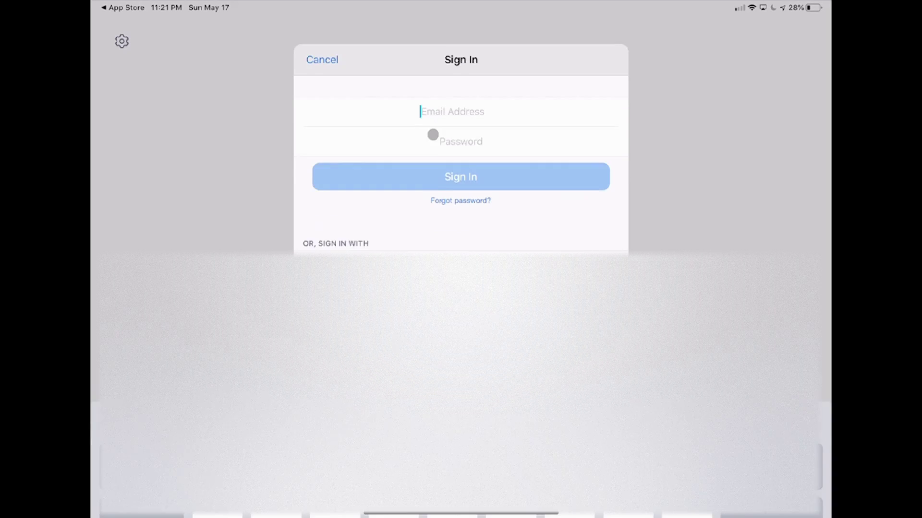
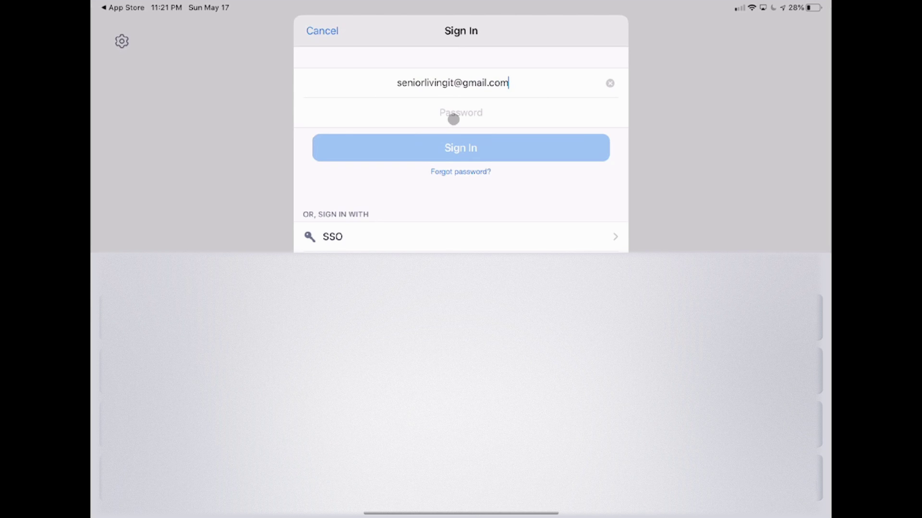
pyautogui.click(454, 113)
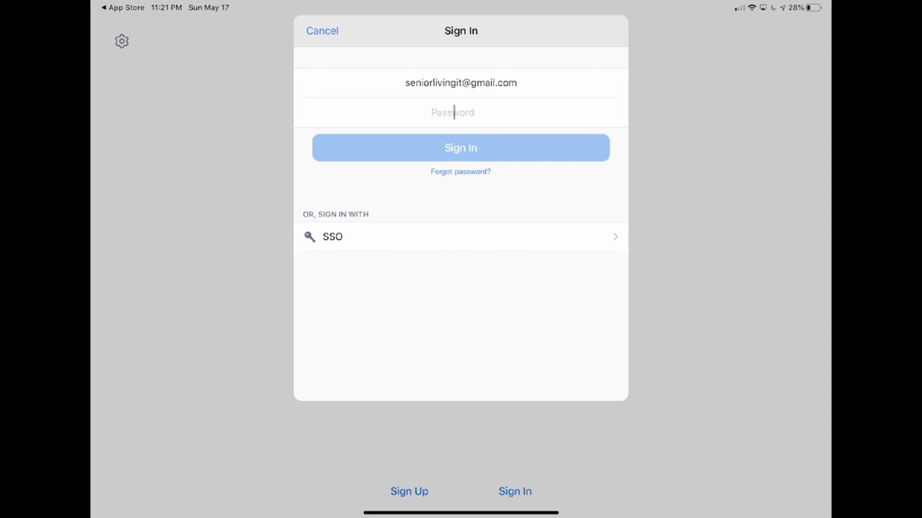
pyautogui.write('•')
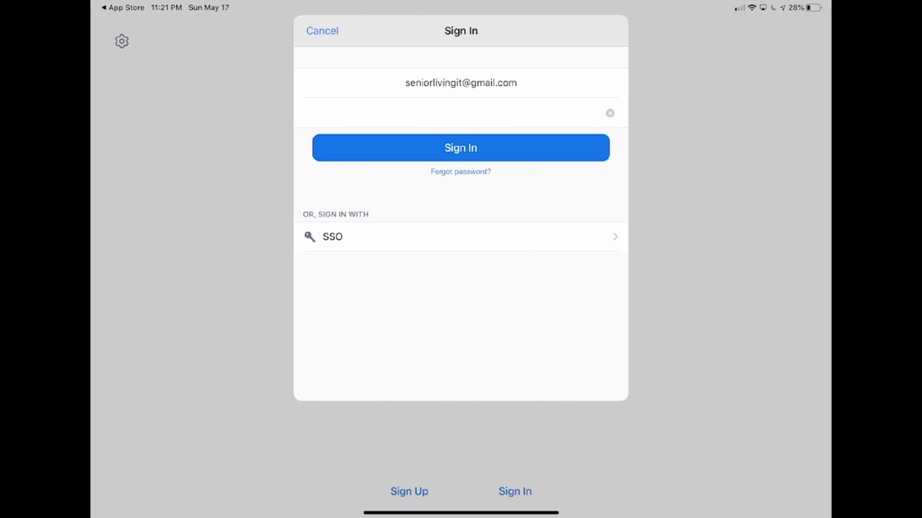
pyautogui.click(462, 144)
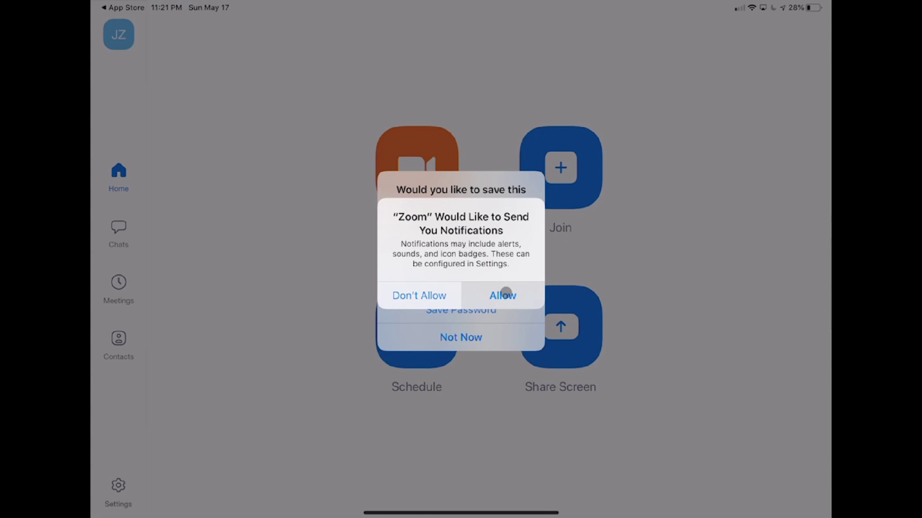
# Allow Zoom notifications and calendar access, and decline using Zoom with Siri.
pyautogui.click(505, 293)
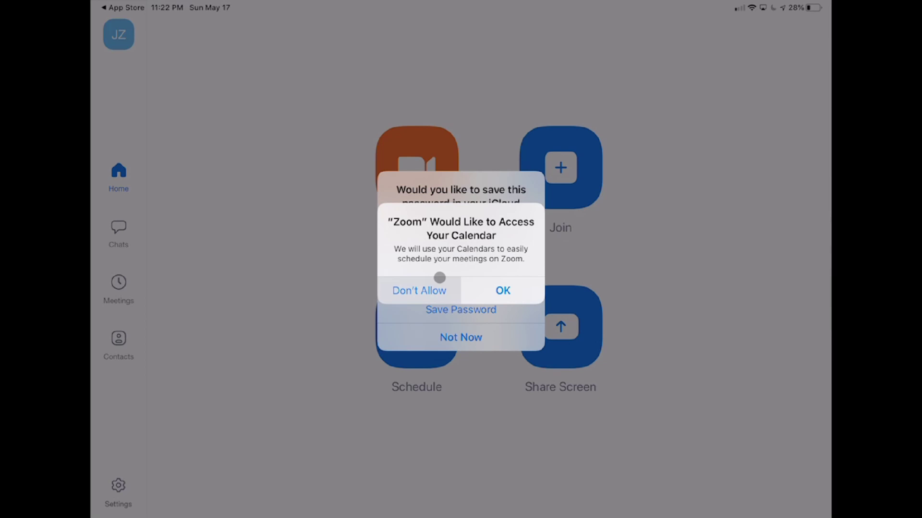
pyautogui.click(483, 285)
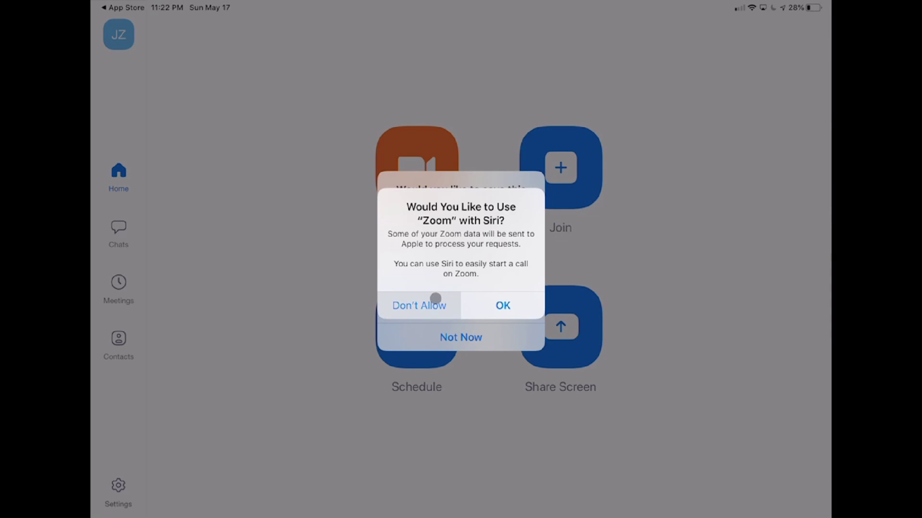
pyautogui.click(435, 299)
# Save the sign-in password to iCloud Keychain and agree to sign in with Face ID.
pyautogui.click(436, 299)
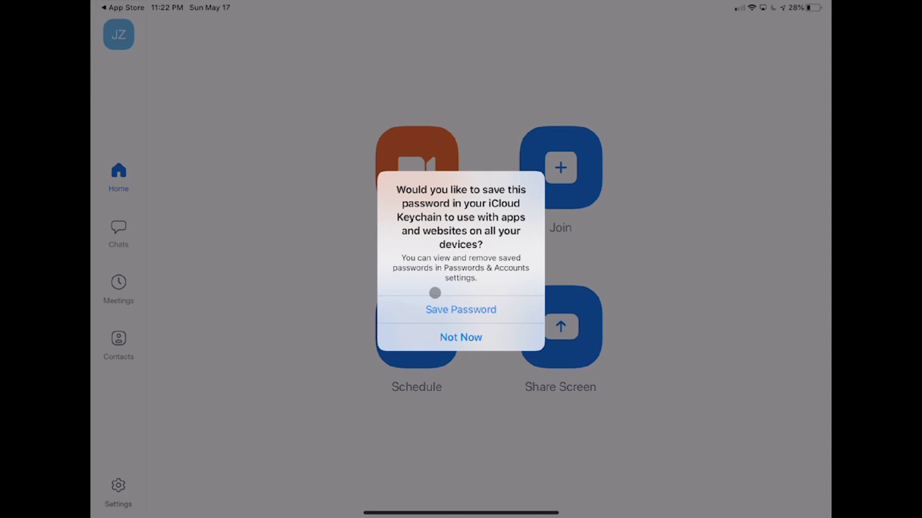
pyautogui.moveTo(435, 294); pyautogui.dragTo(462, 331)
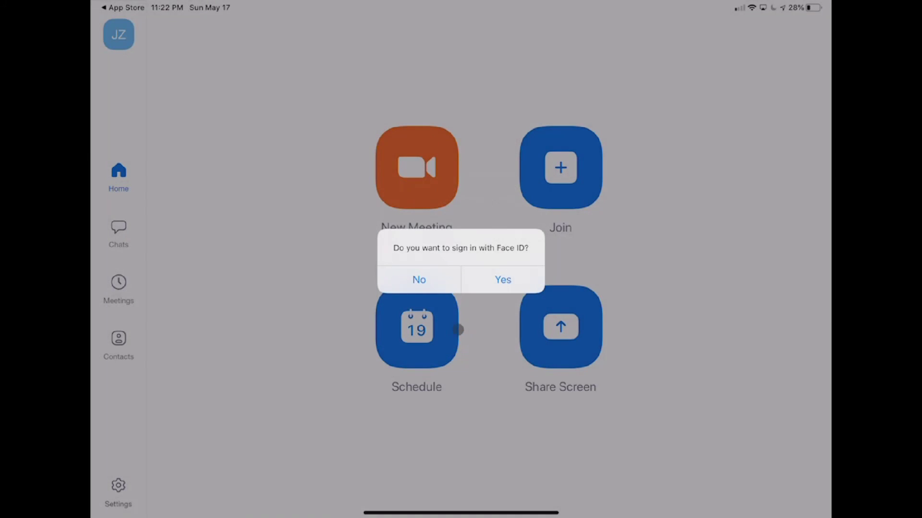
pyautogui.moveTo(468, 284); pyautogui.dragTo(473, 281)
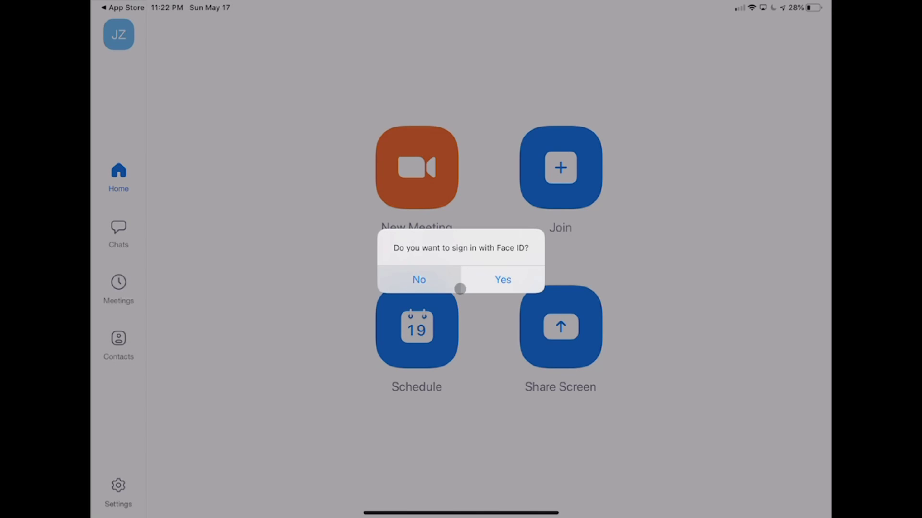
pyautogui.click(477, 282)
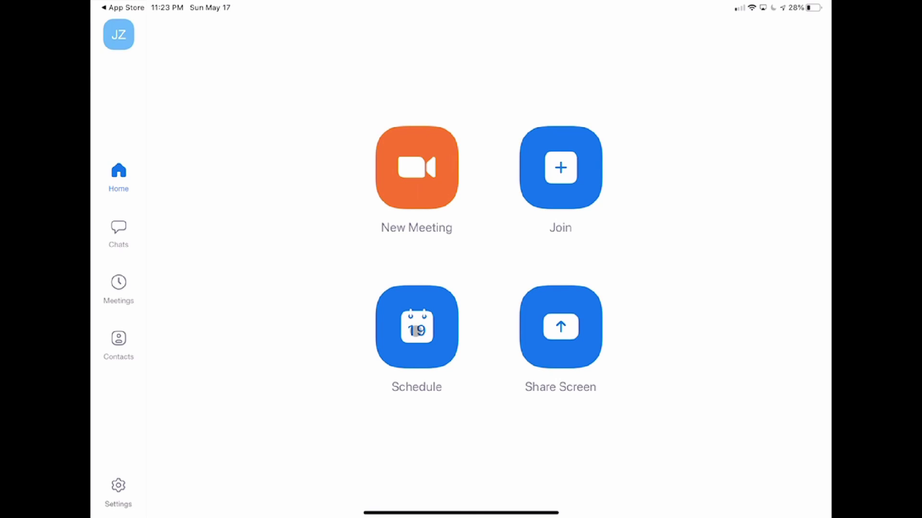
pyautogui.click(416, 331)
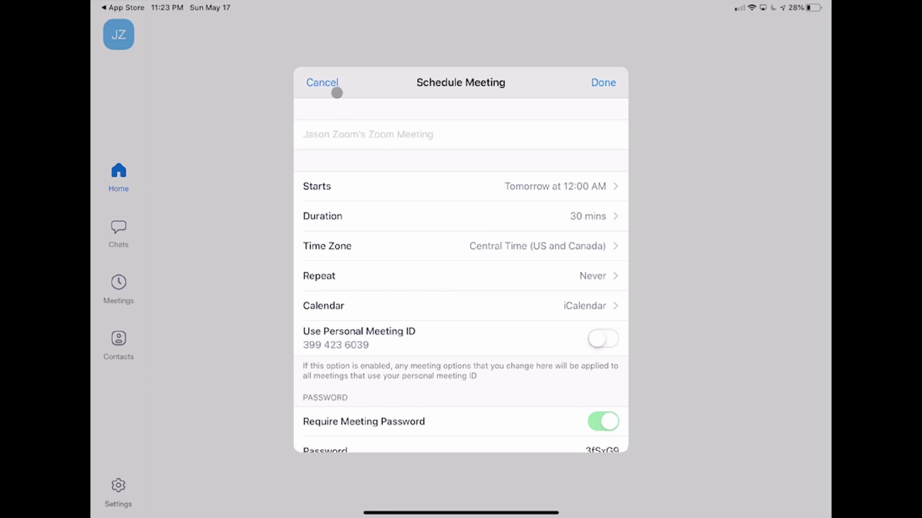
pyautogui.click(322, 83)
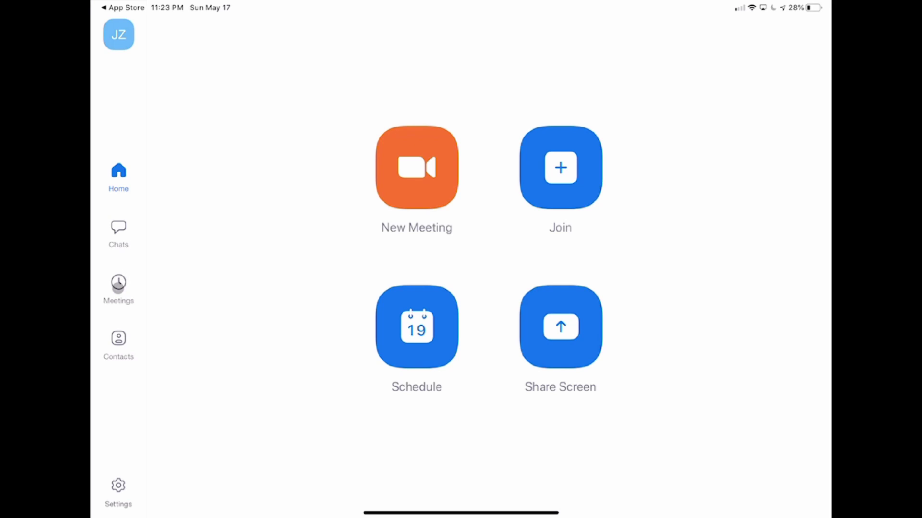
# View and close the Dinner Meeting's info in Meetings, then start the Personal Meeting ID meeting.
pyautogui.click(118, 287)
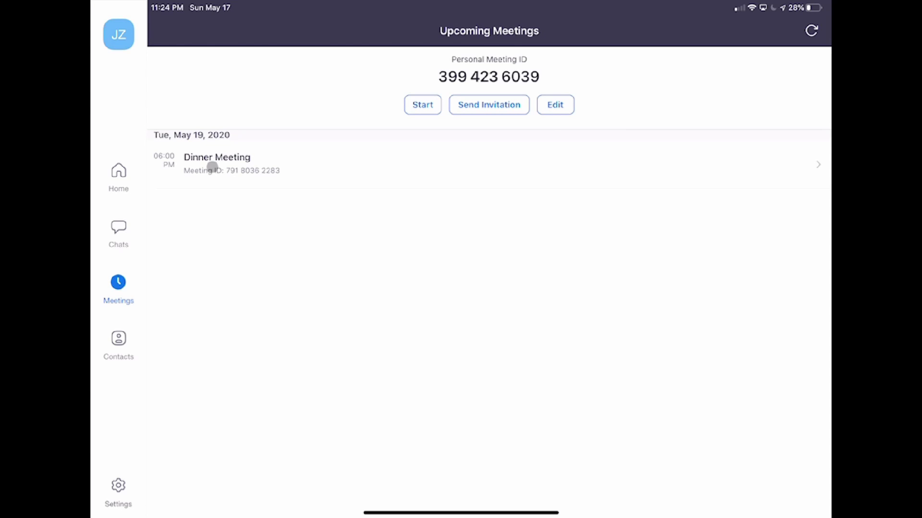
pyautogui.click(212, 167)
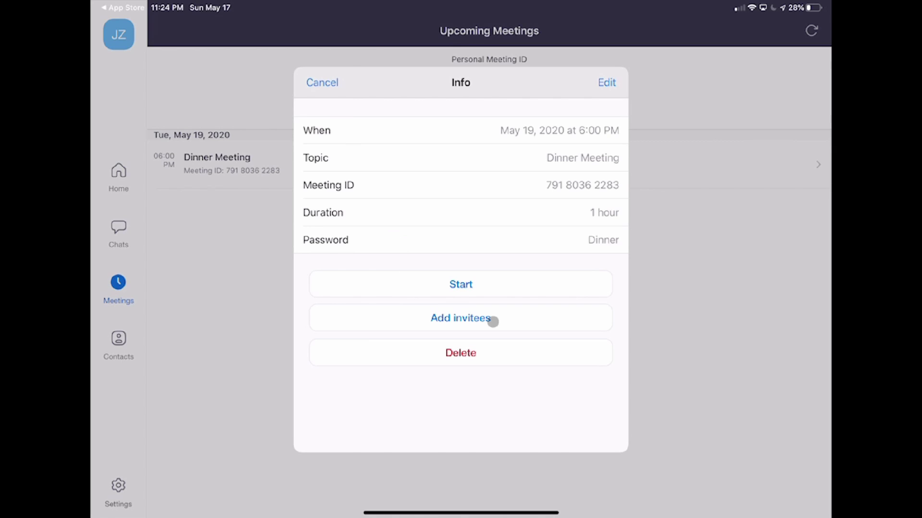
pyautogui.click(322, 82)
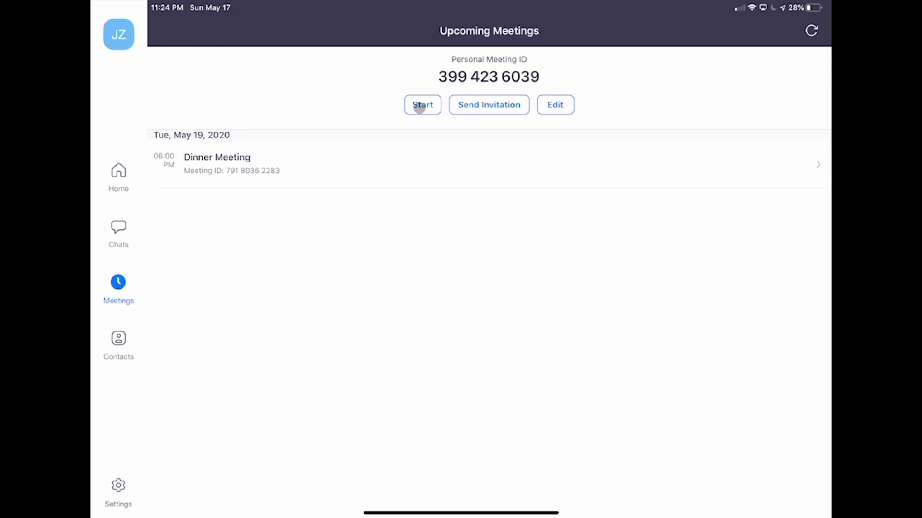
pyautogui.click(419, 107)
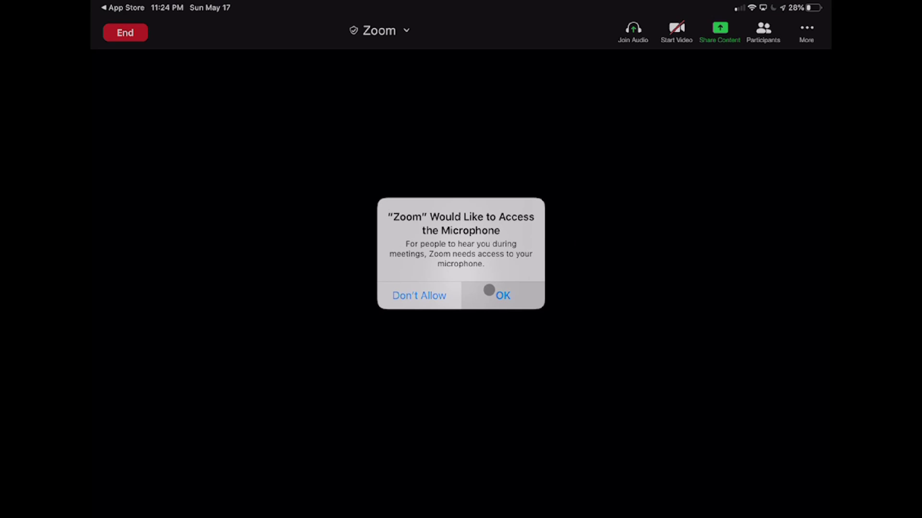
# Allow microphone and camera access, join with internet audio, and leave the video switched off.
pyautogui.click(489, 290)
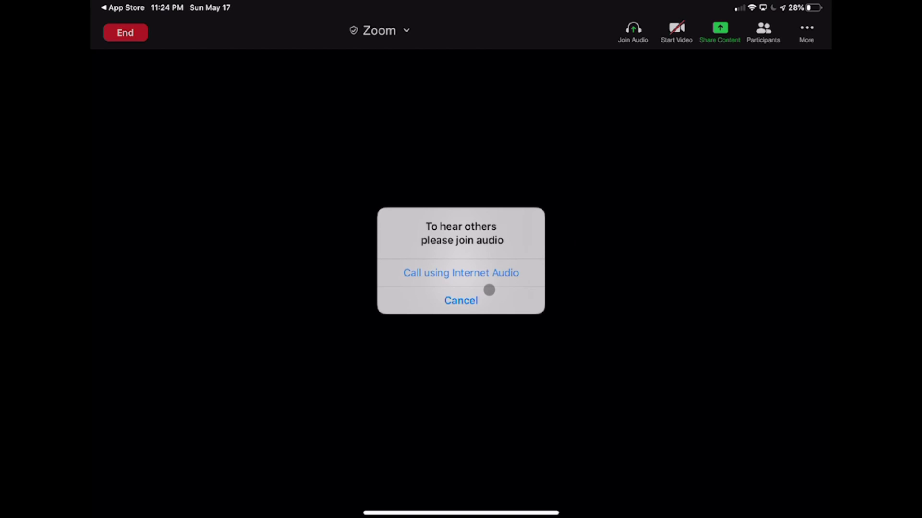
pyautogui.click(490, 284)
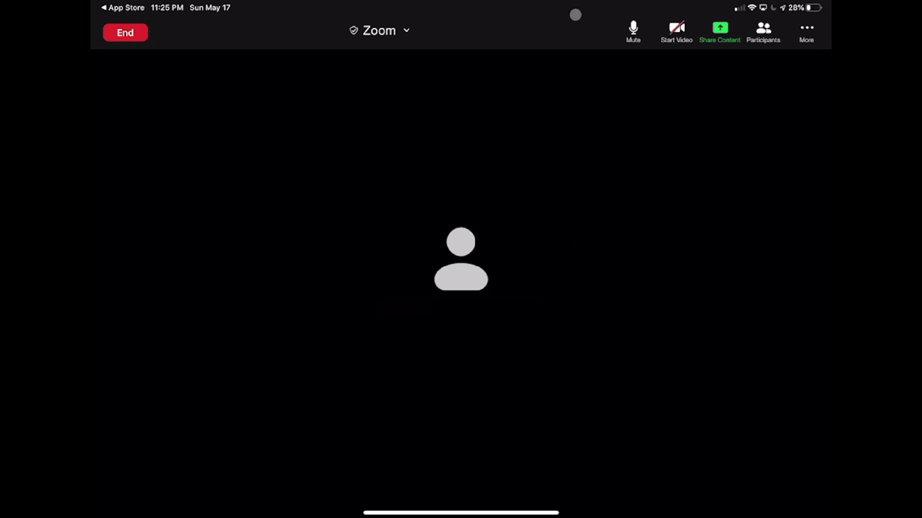
pyautogui.click(674, 31)
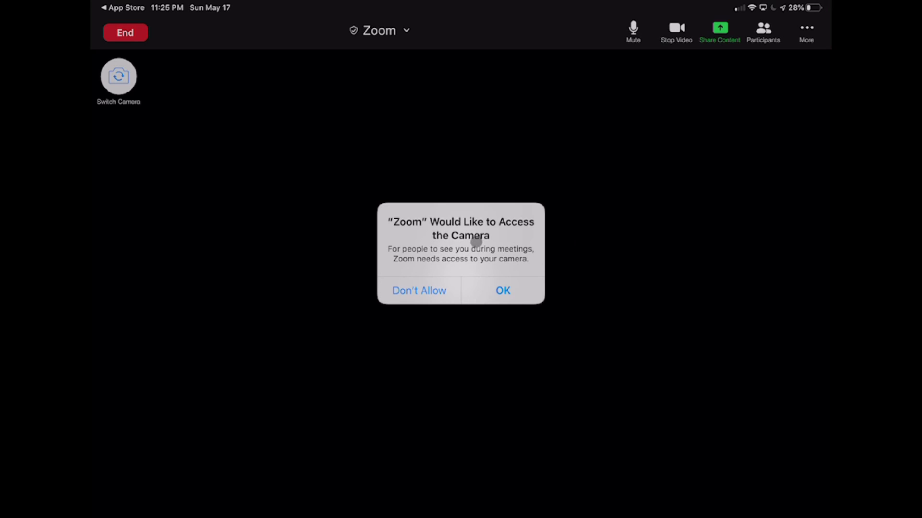
pyautogui.click(495, 284)
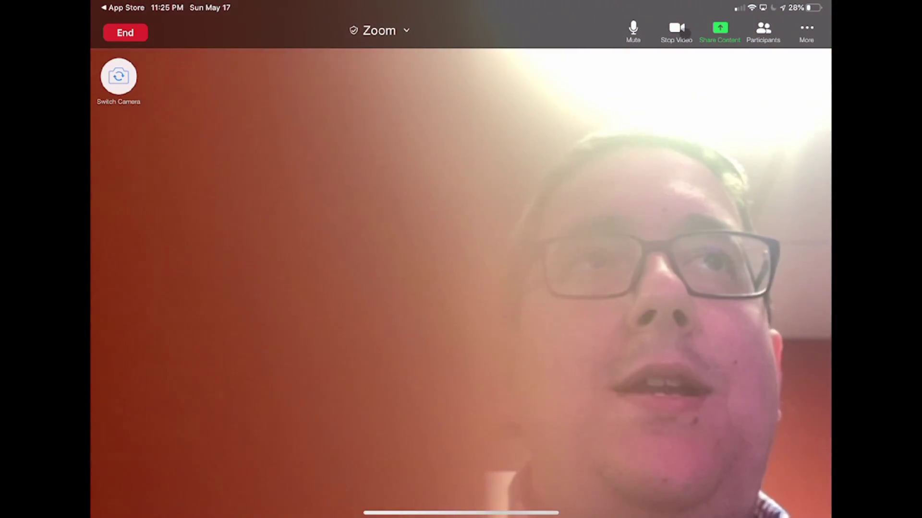
pyautogui.click(678, 29)
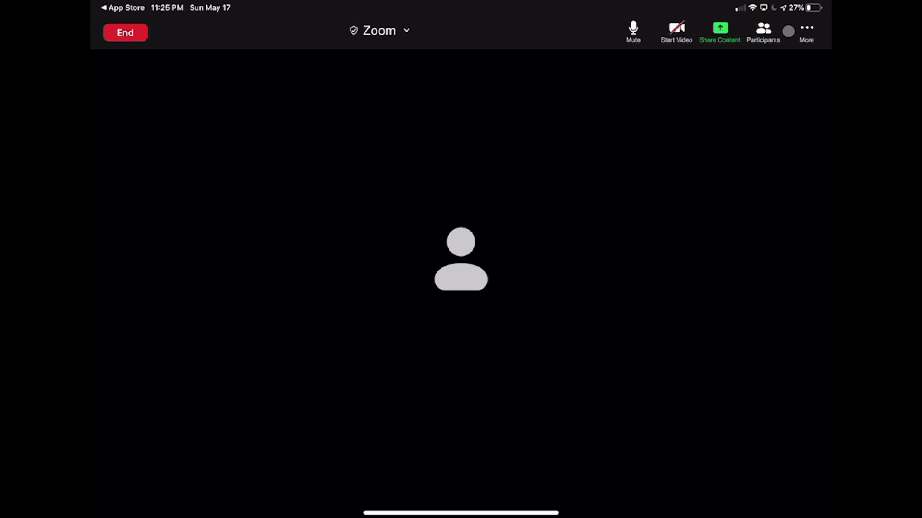
# Glance at More options and meeting details, then end the meeting for all participants.
pyautogui.click(803, 28)
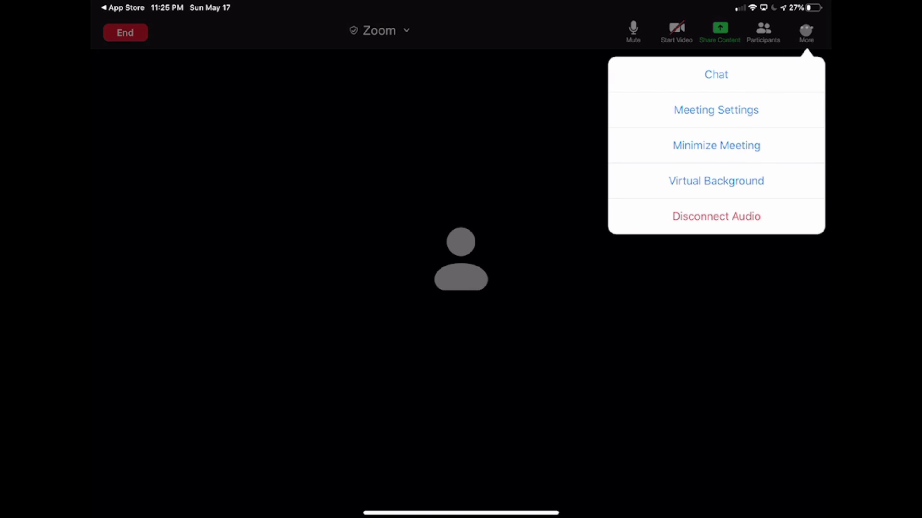
pyautogui.click(809, 28)
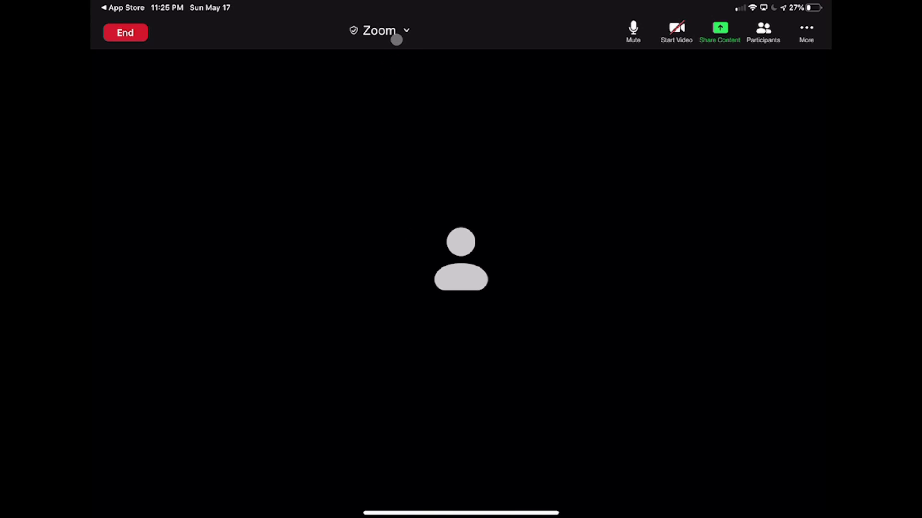
pyautogui.click(396, 35)
pyautogui.click(396, 35)
pyautogui.click(129, 34)
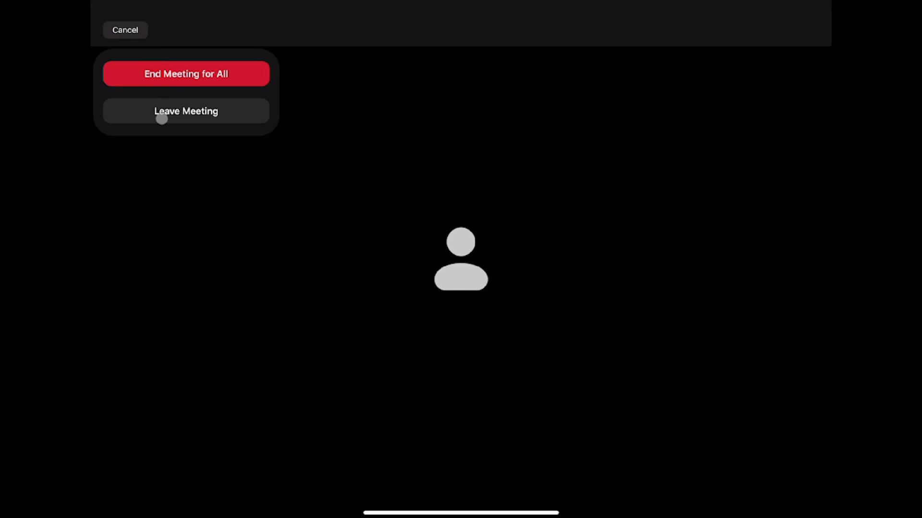
pyautogui.click(185, 75)
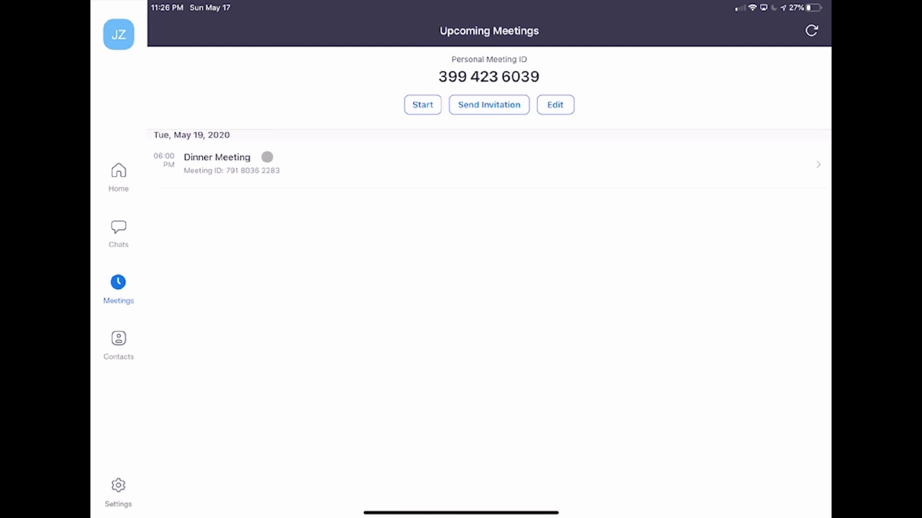
# Open and close the Dinner Meeting's info twice, then return to the Home screen.
pyautogui.click(234, 164)
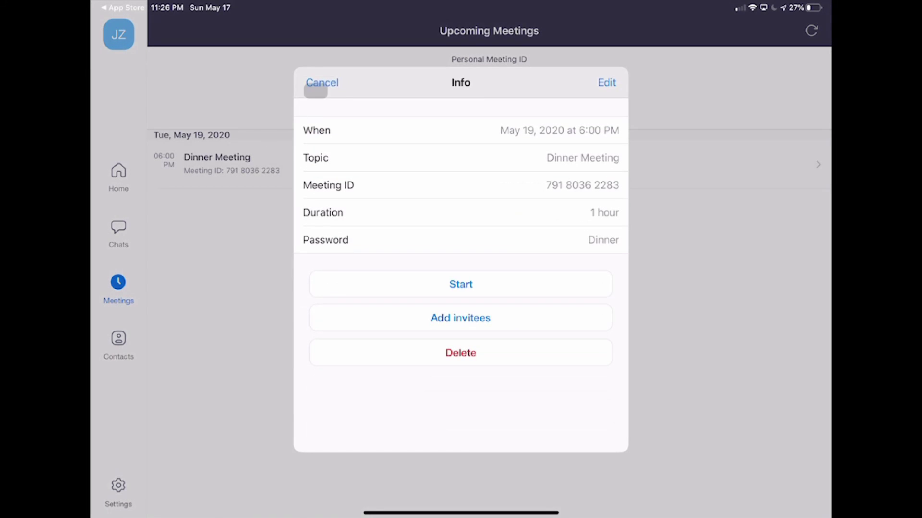
pyautogui.click(322, 82)
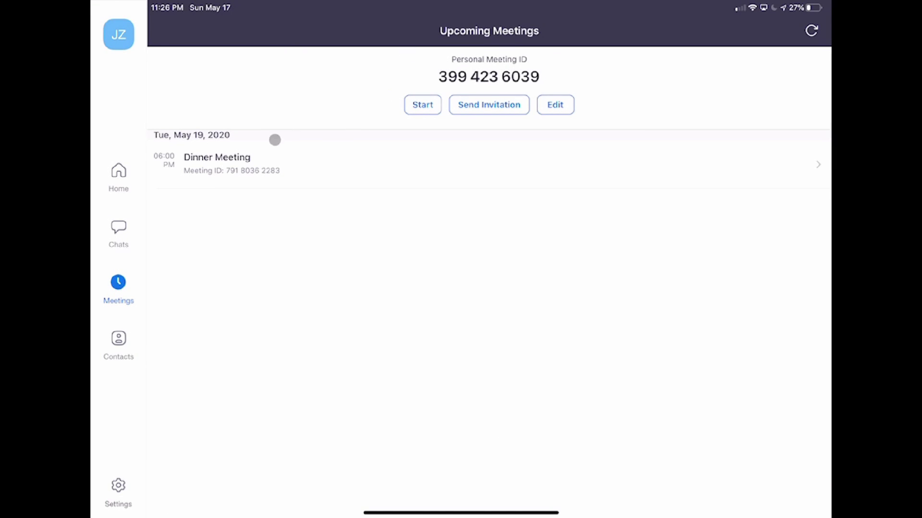
pyautogui.click(246, 154)
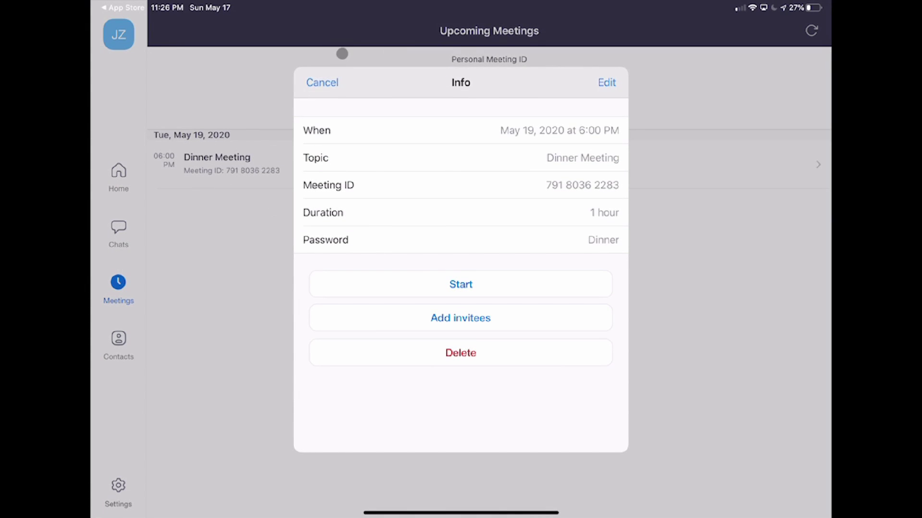
pyautogui.click(322, 82)
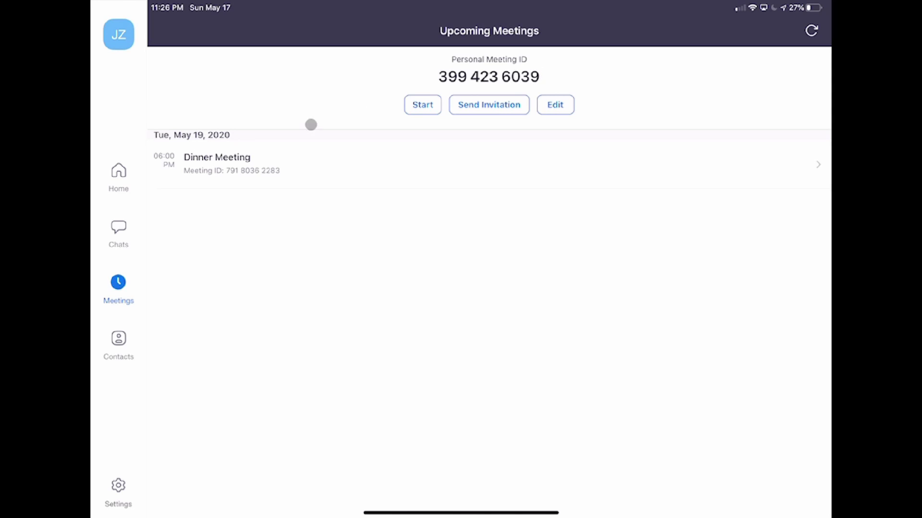
pyautogui.click(124, 180)
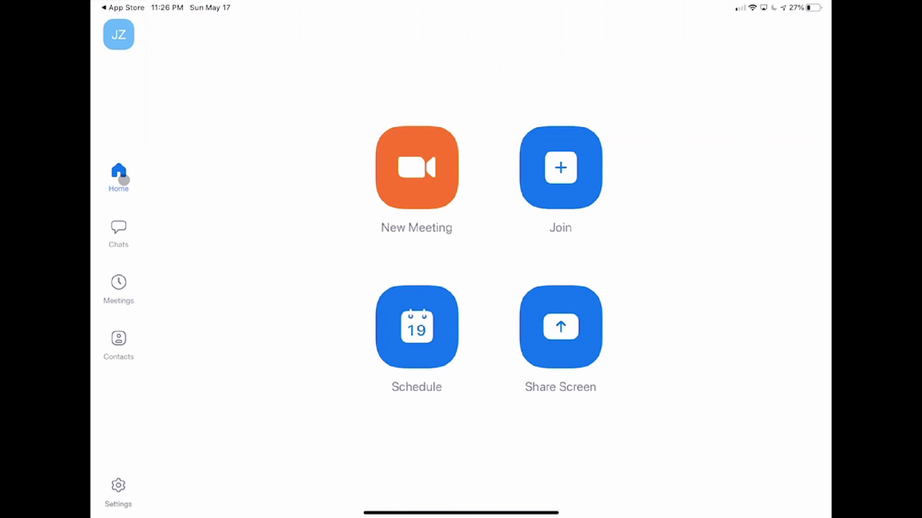
pyautogui.click(558, 174)
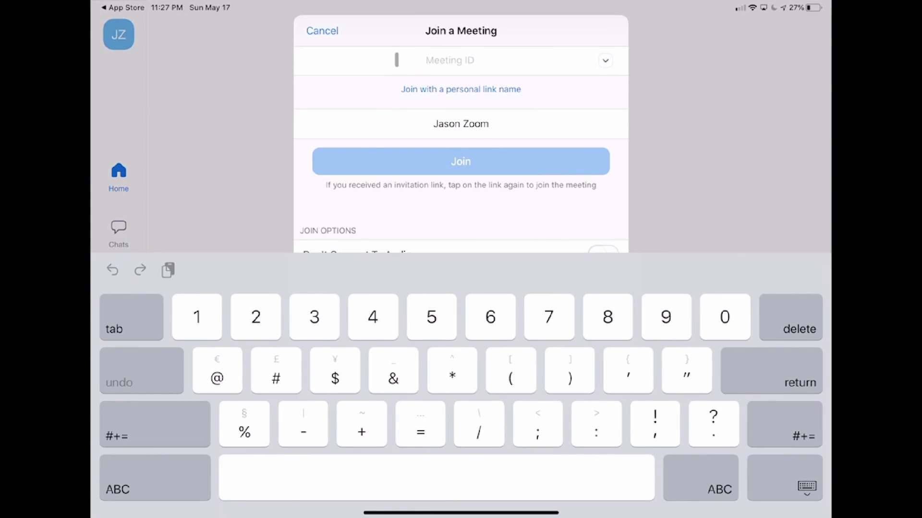
pyautogui.click(321, 31)
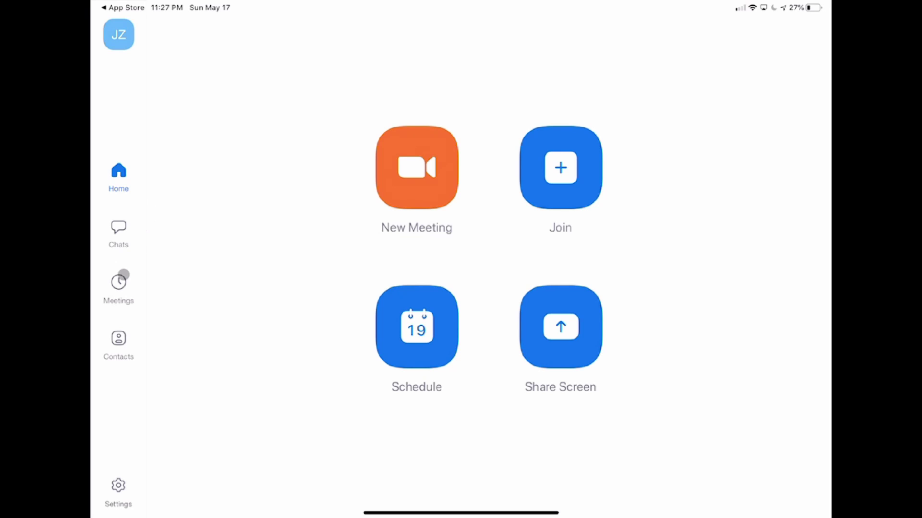
pyautogui.click(115, 292)
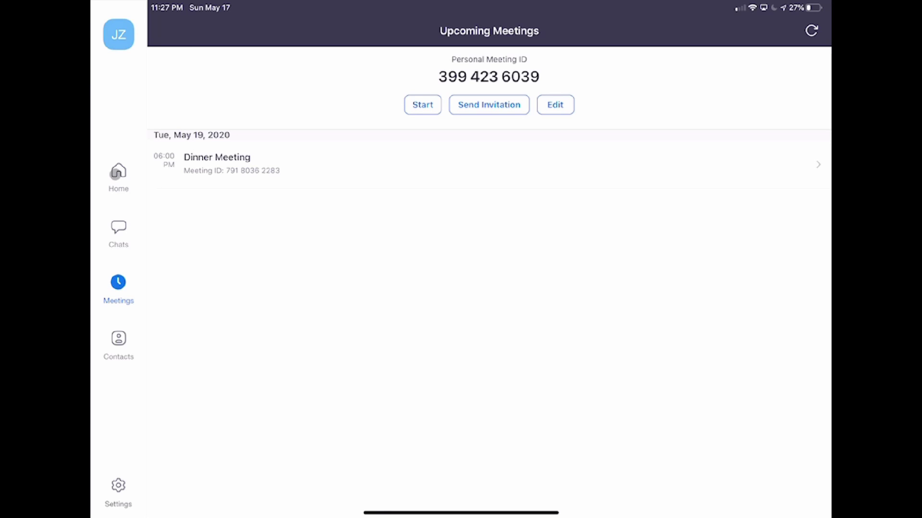
pyautogui.click(115, 173)
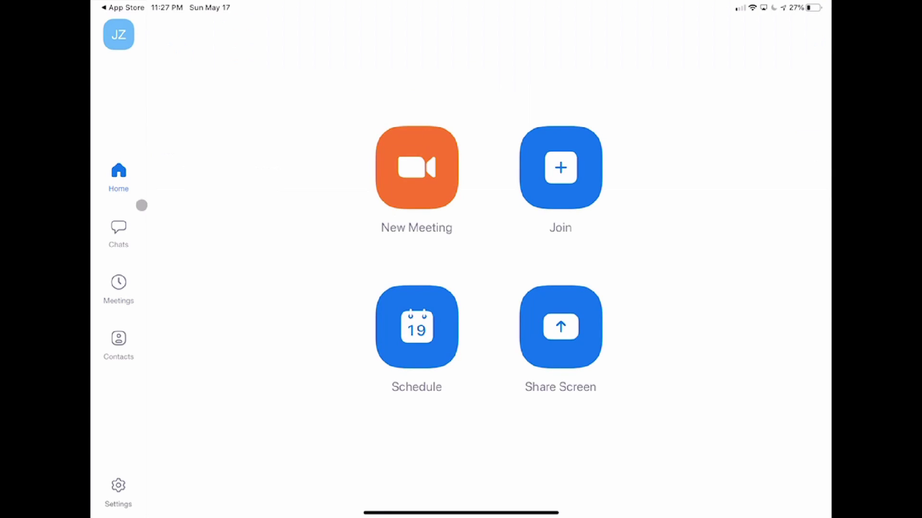
pyautogui.click(539, 165)
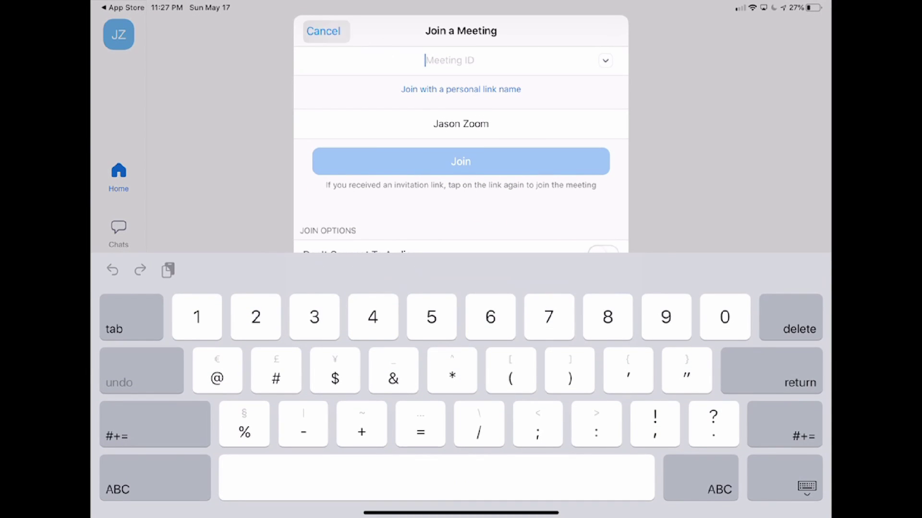
pyautogui.click(323, 31)
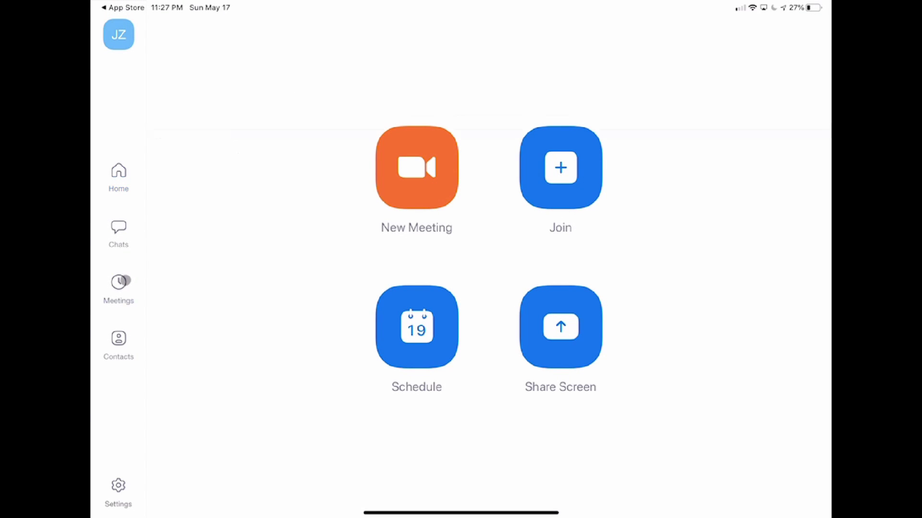
pyautogui.click(126, 281)
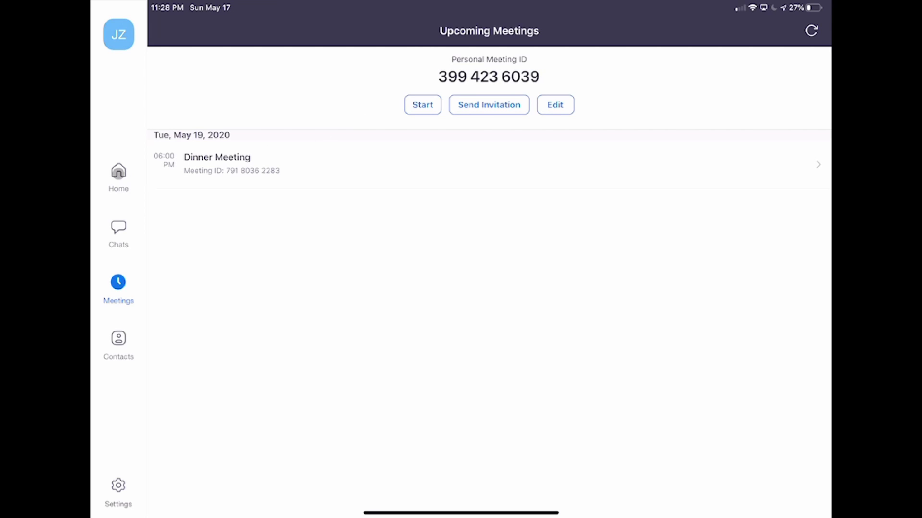
pyautogui.click(119, 172)
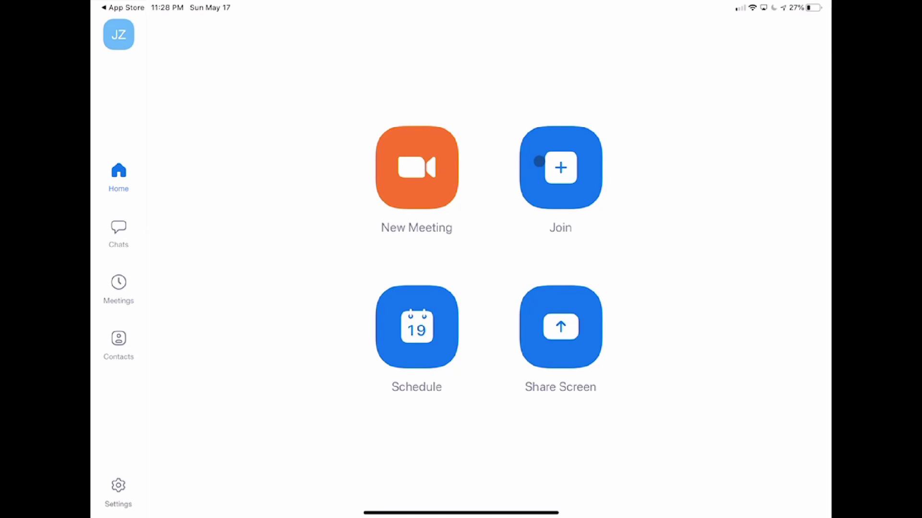
pyautogui.click(569, 168)
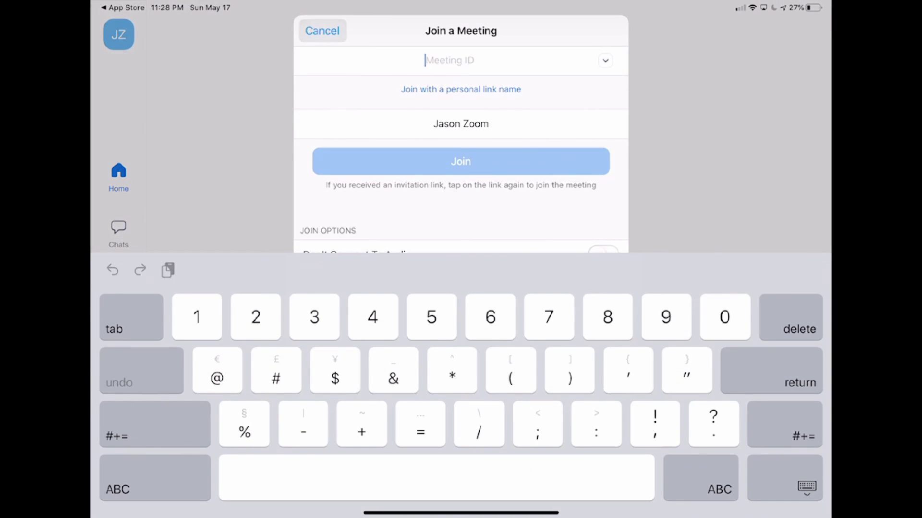
pyautogui.click(321, 30)
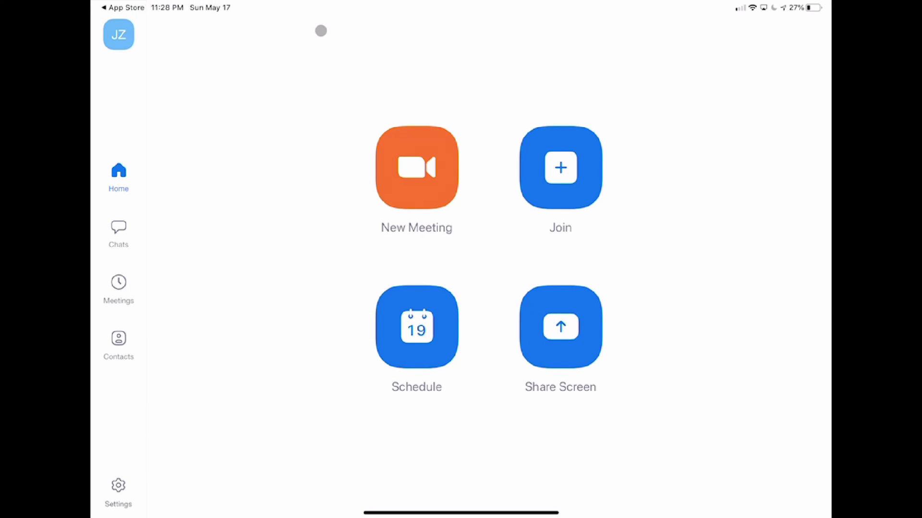